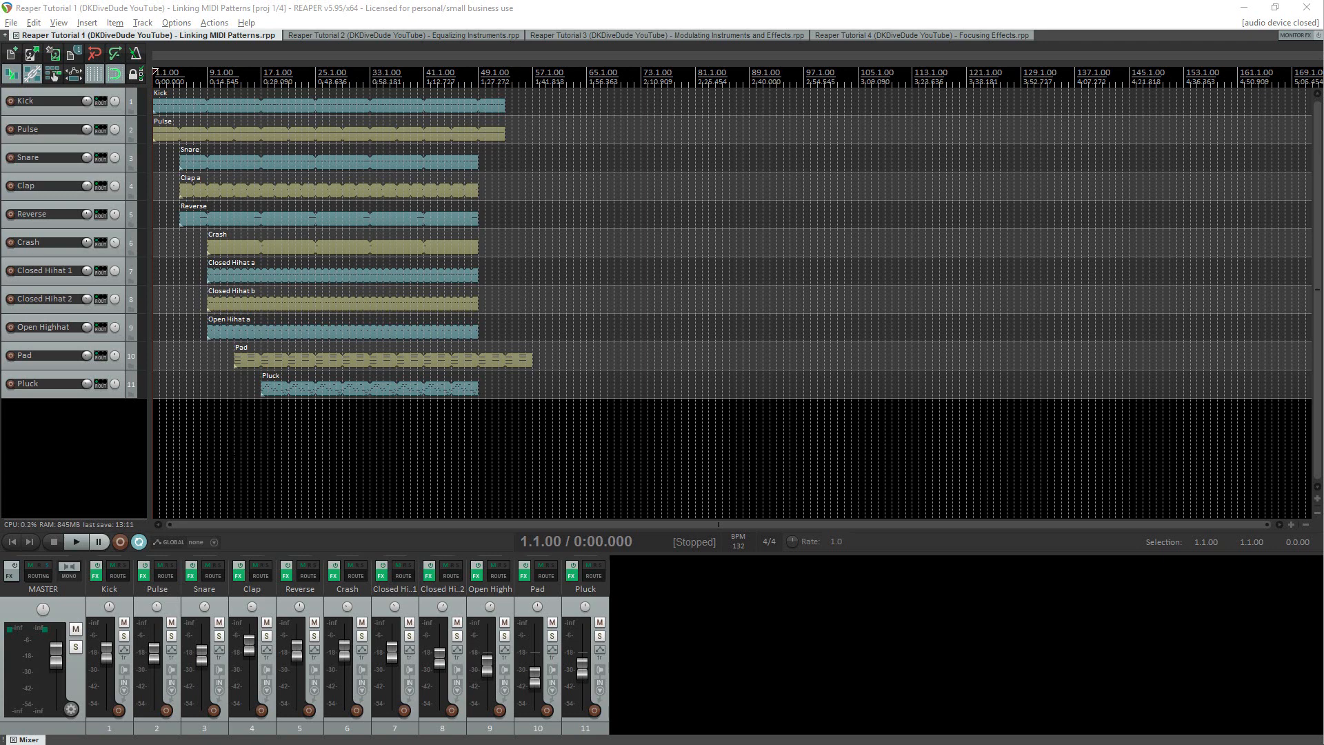
Step: Play the arrangement from the start to hear all tracks, and stop playback
left_click(76, 542)
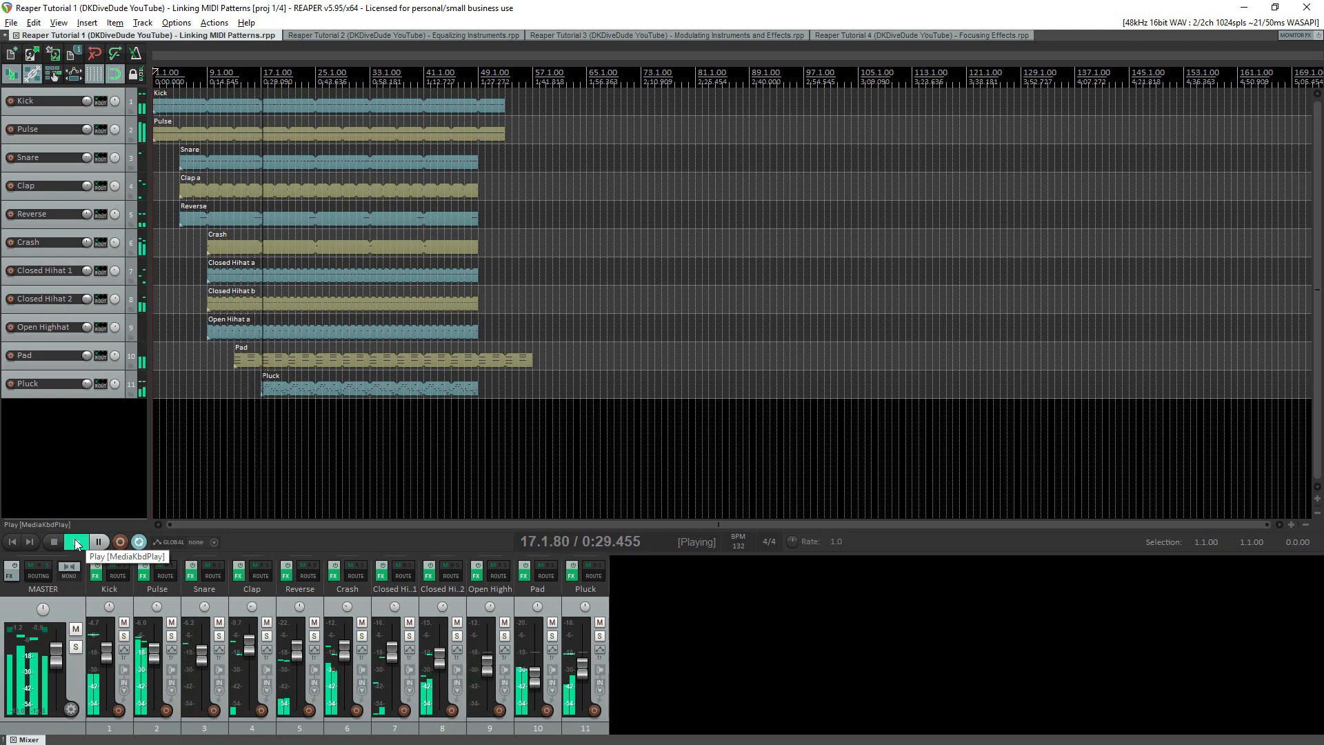
left_click(53, 542)
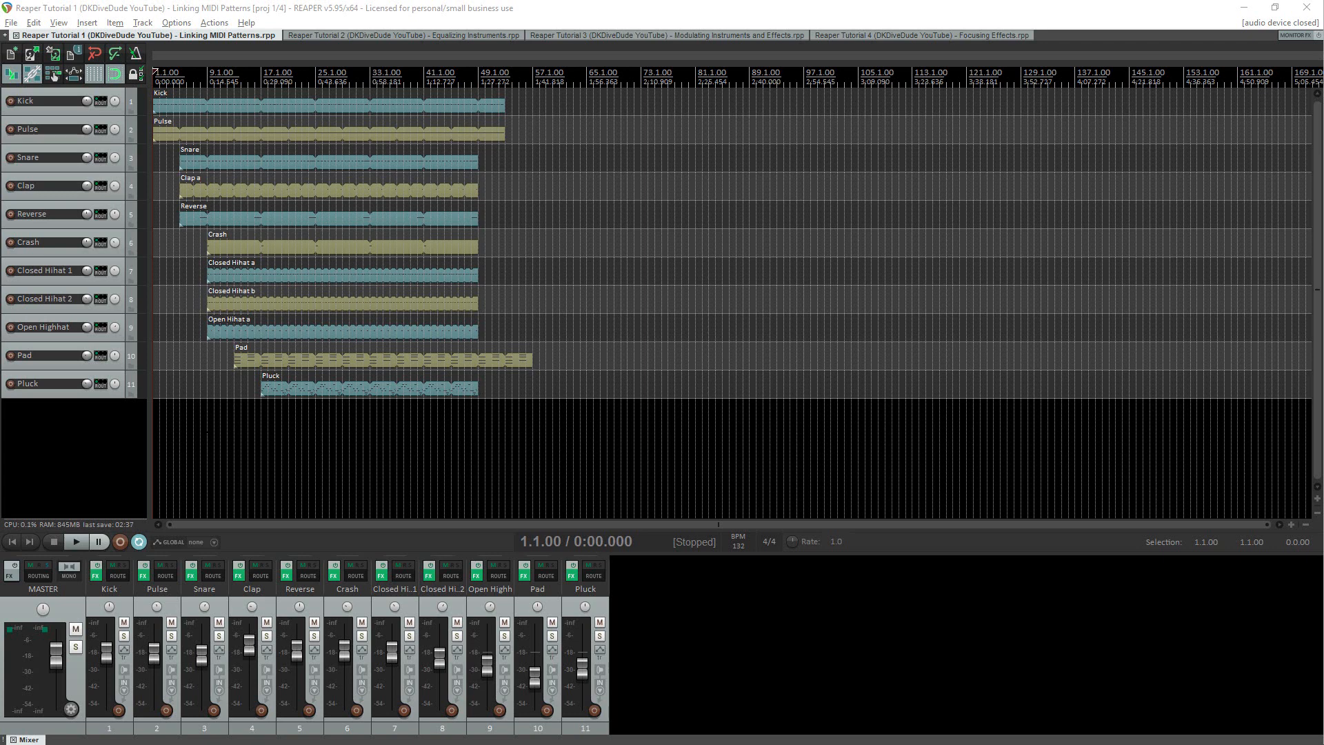
Step: Split the Pluck item at 21.1.00 and trim the start of its second part to 25.1.00
left_click(288, 387)
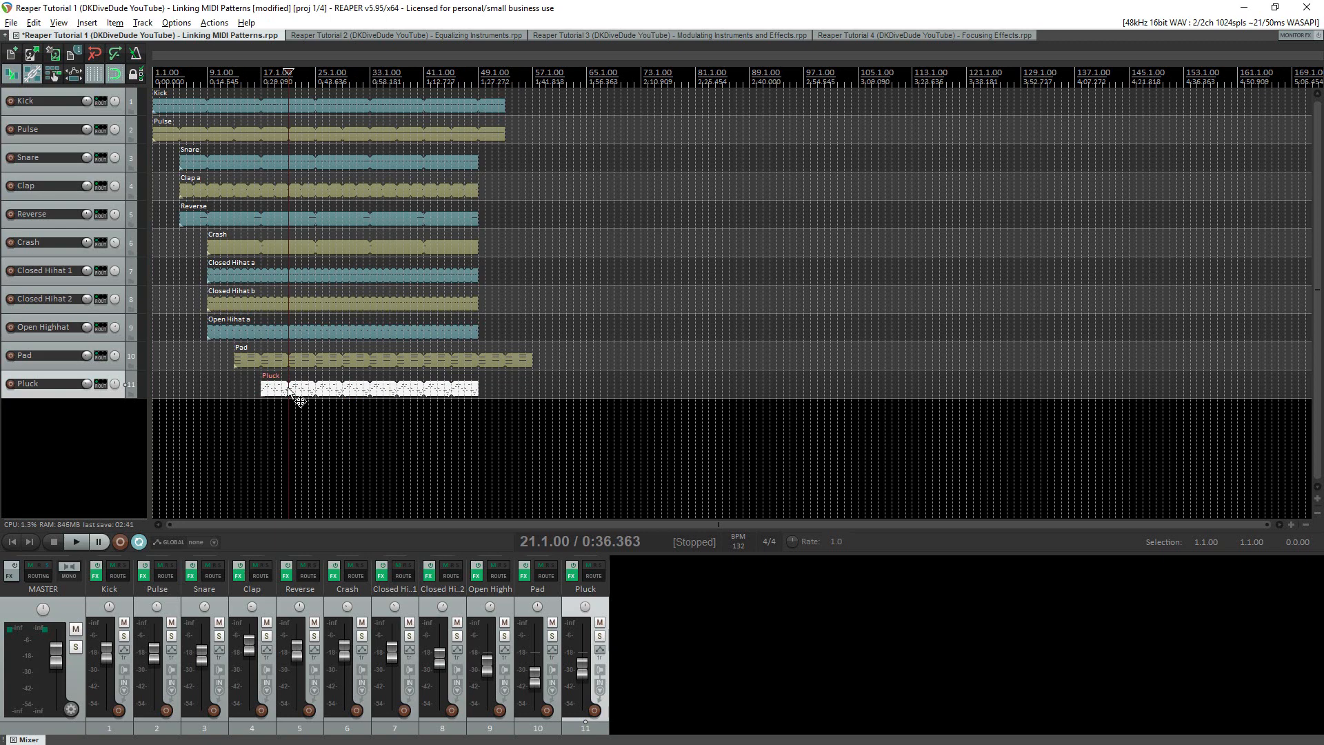
right_click(288, 387)
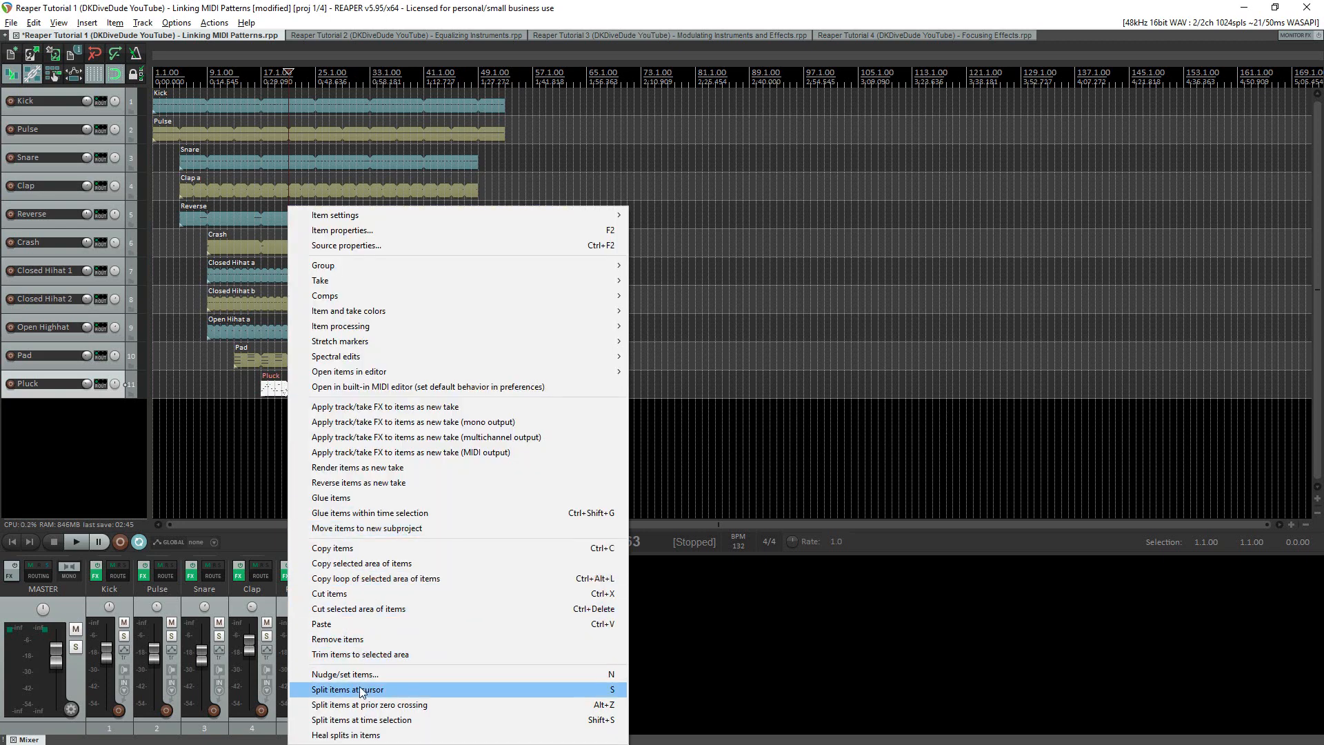
left_click(597, 689)
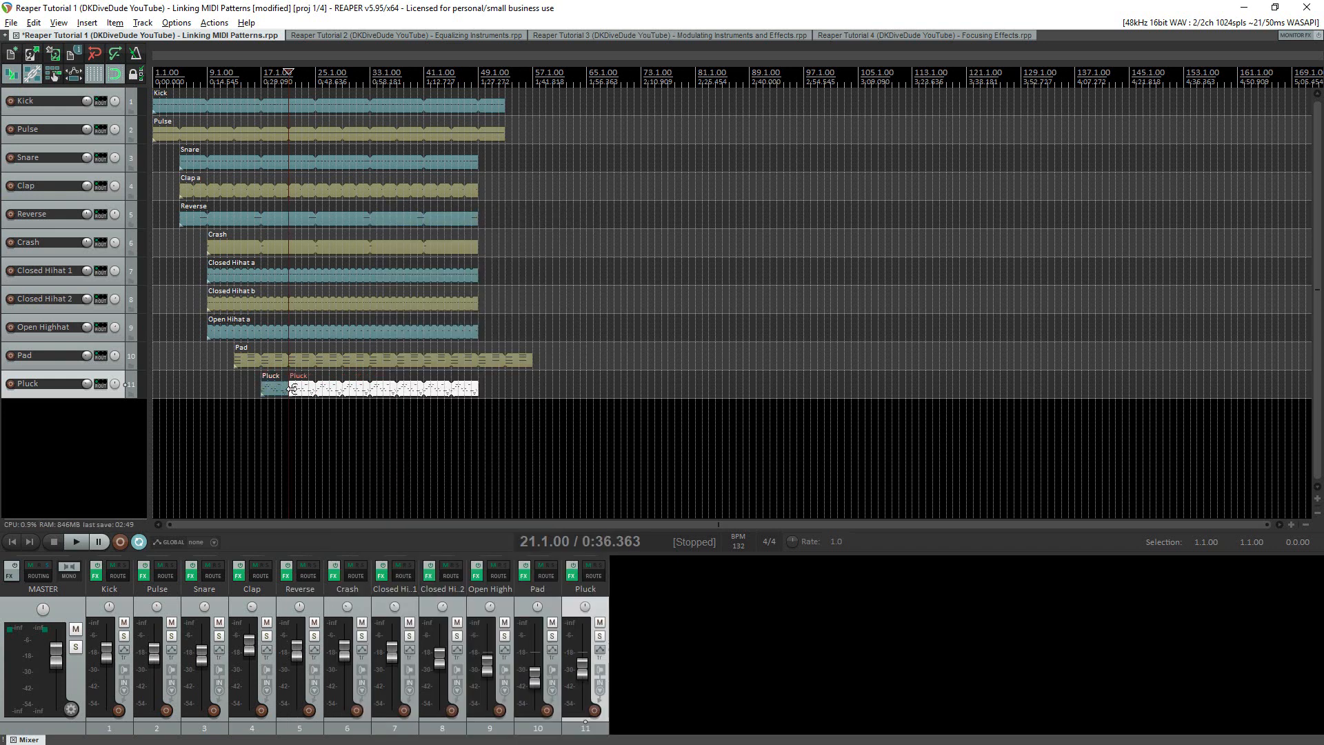
left_click_drag(293, 389, 315, 389)
Step: Split the Pluck item at 33.1.00 and 41.1.00, trimming the starts of the following parts to 37.1.00 and 45.1.00
left_click(372, 391)
key("s")
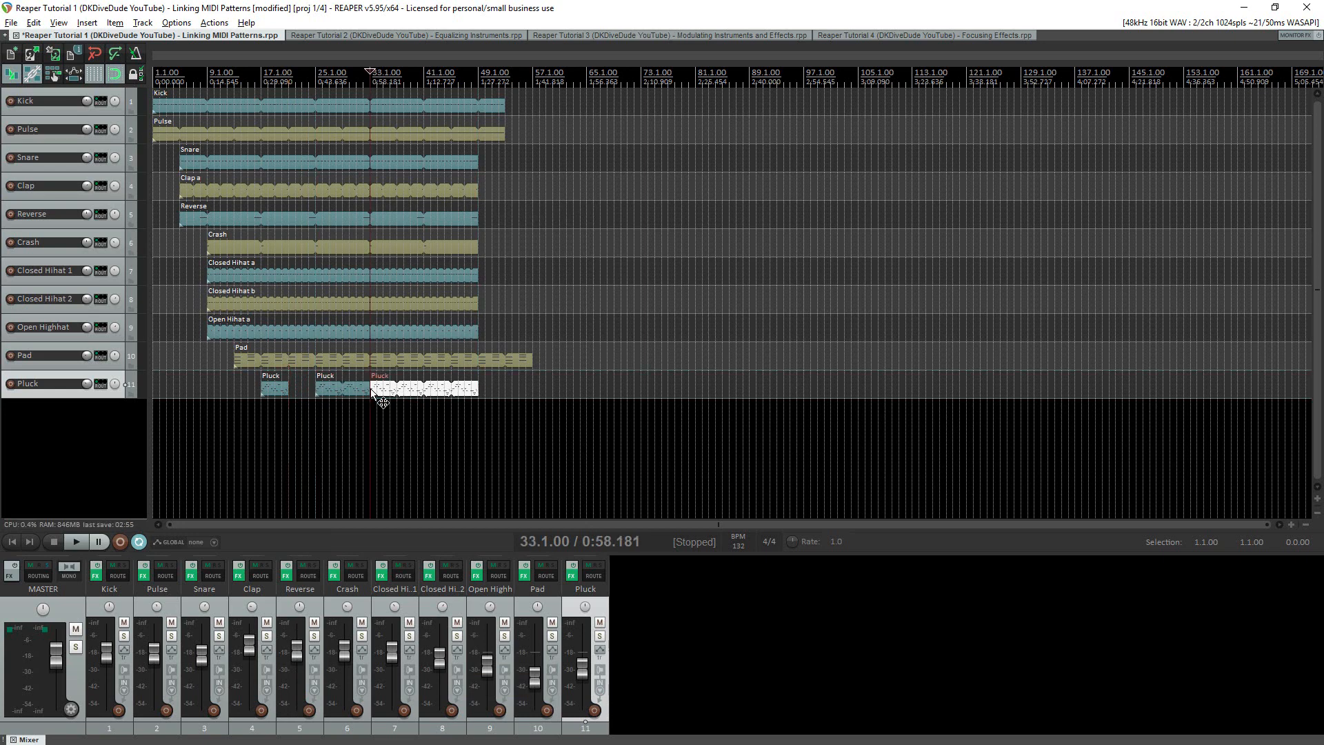
left_click_drag(375, 389, 398, 389)
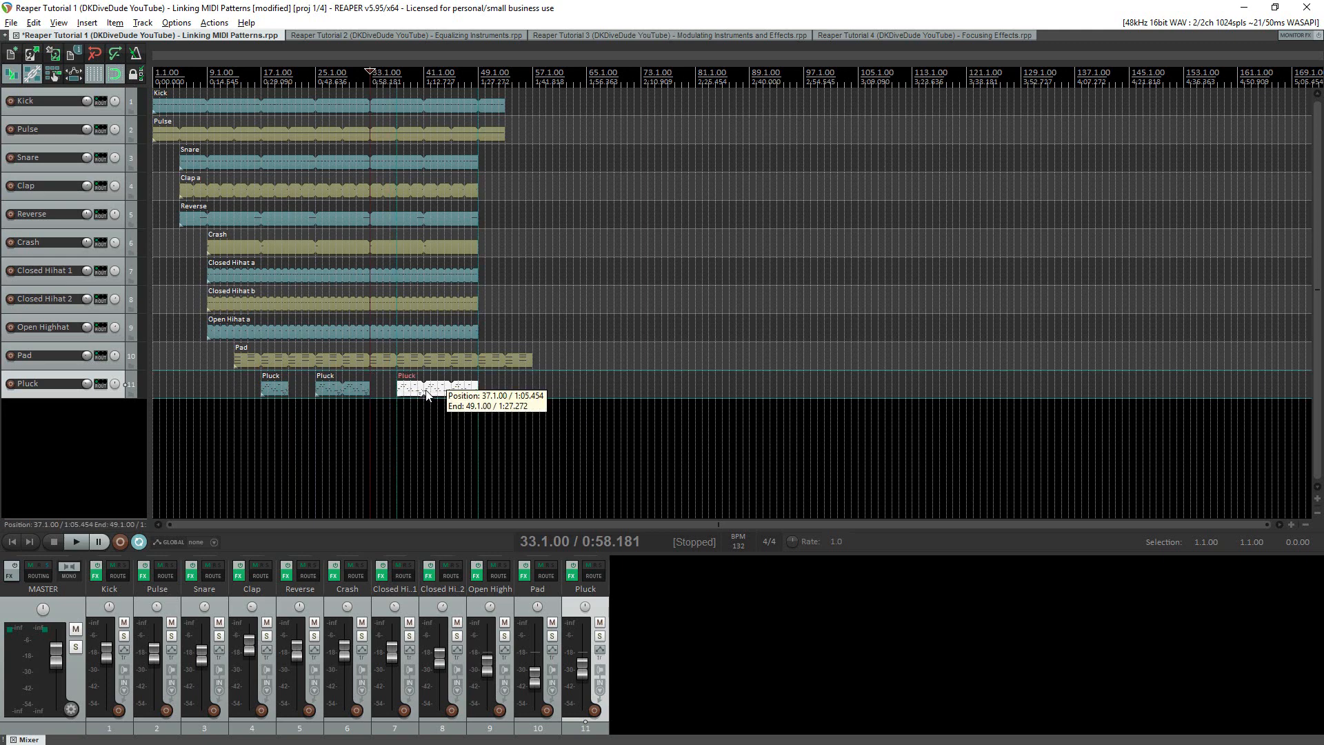
left_click(428, 391)
key("s")
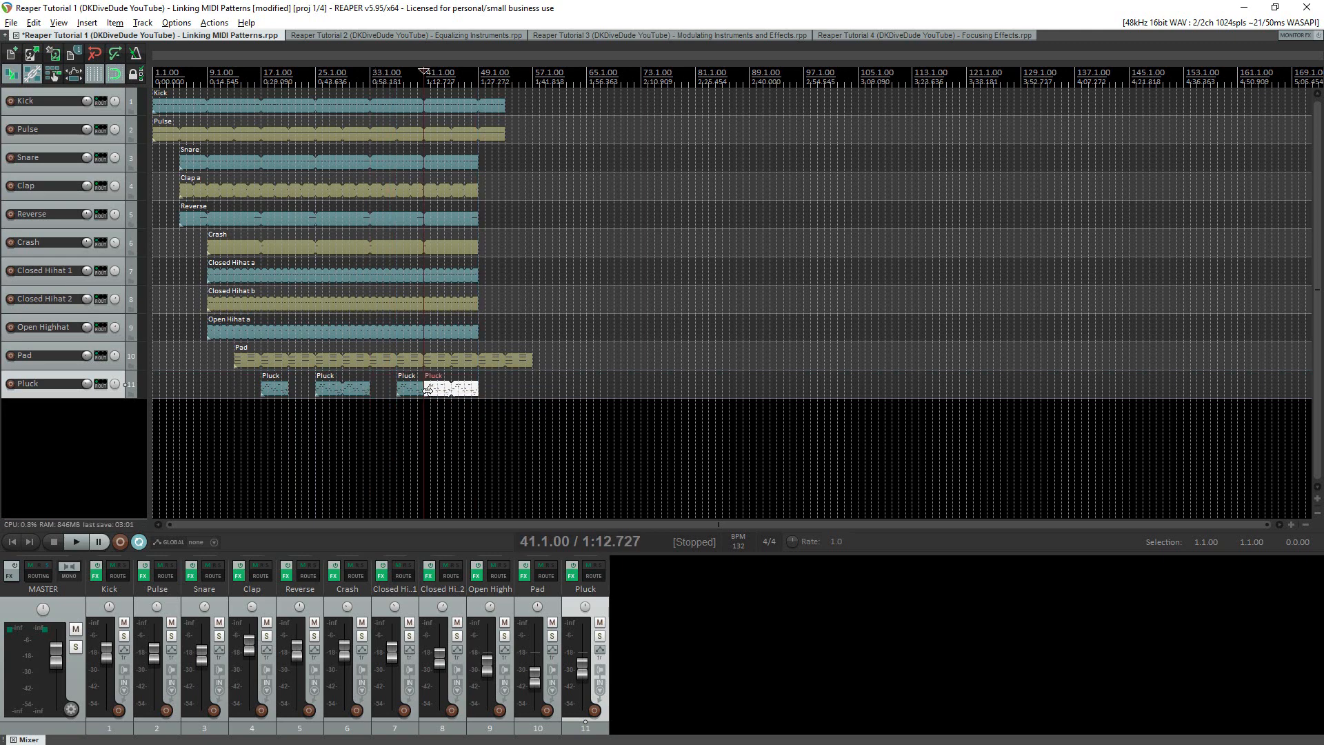
left_click_drag(425, 390, 451, 388)
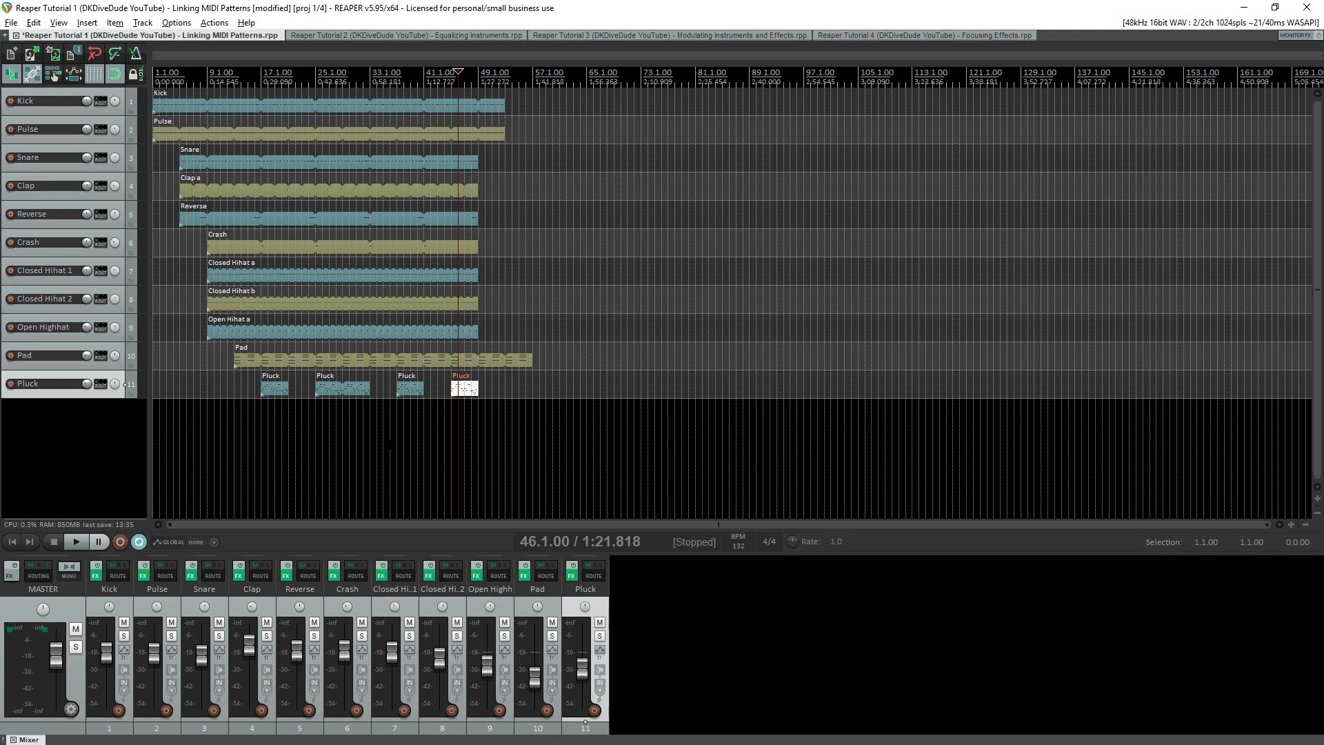
Step: Open the first Pluck item in the MIDI editor, try deleting all its notes, and undo the deletion
double_click(279, 391)
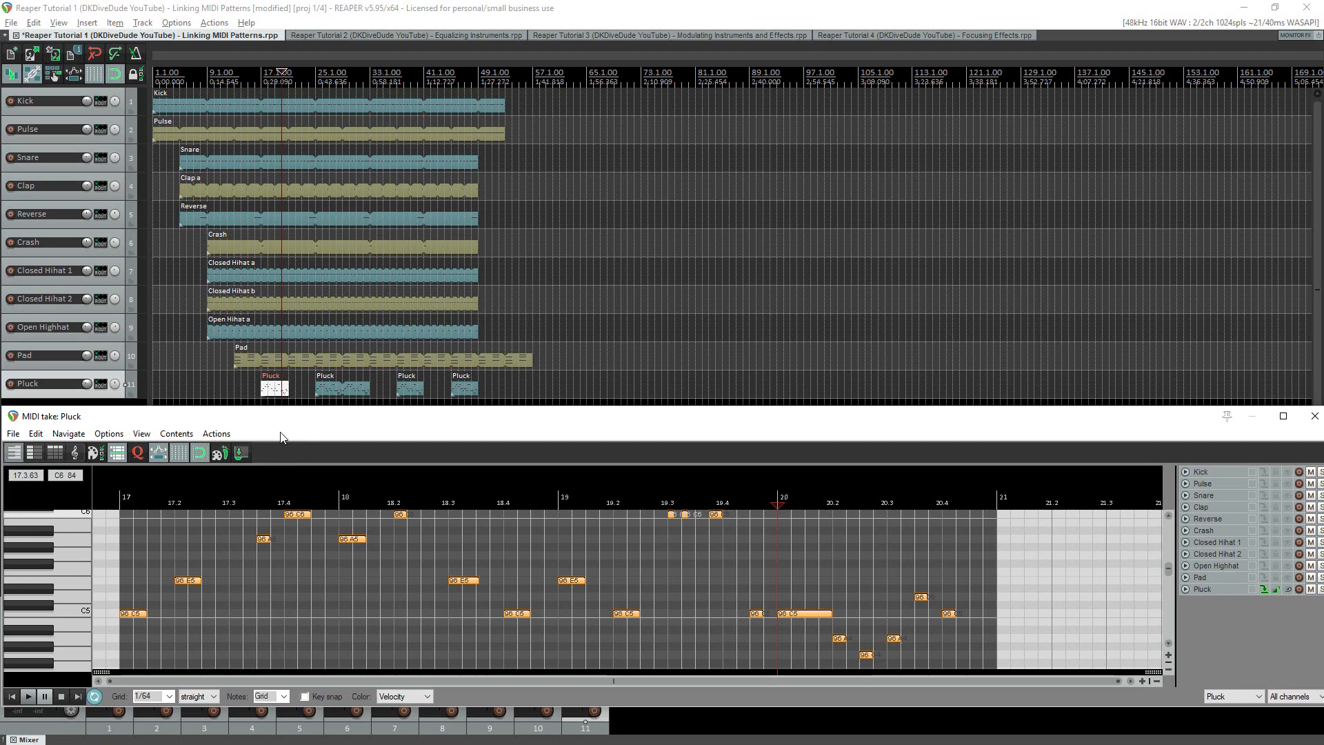
key("Delete")
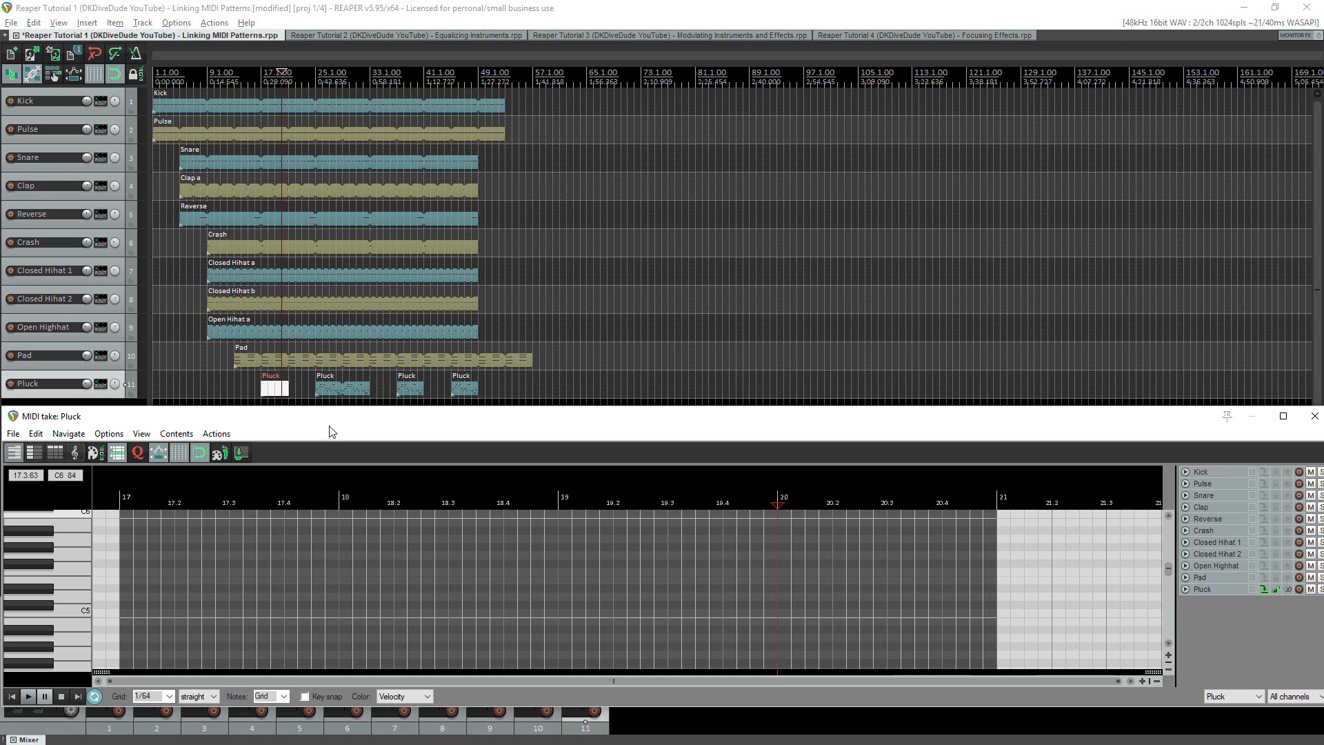
key("ctrl+z")
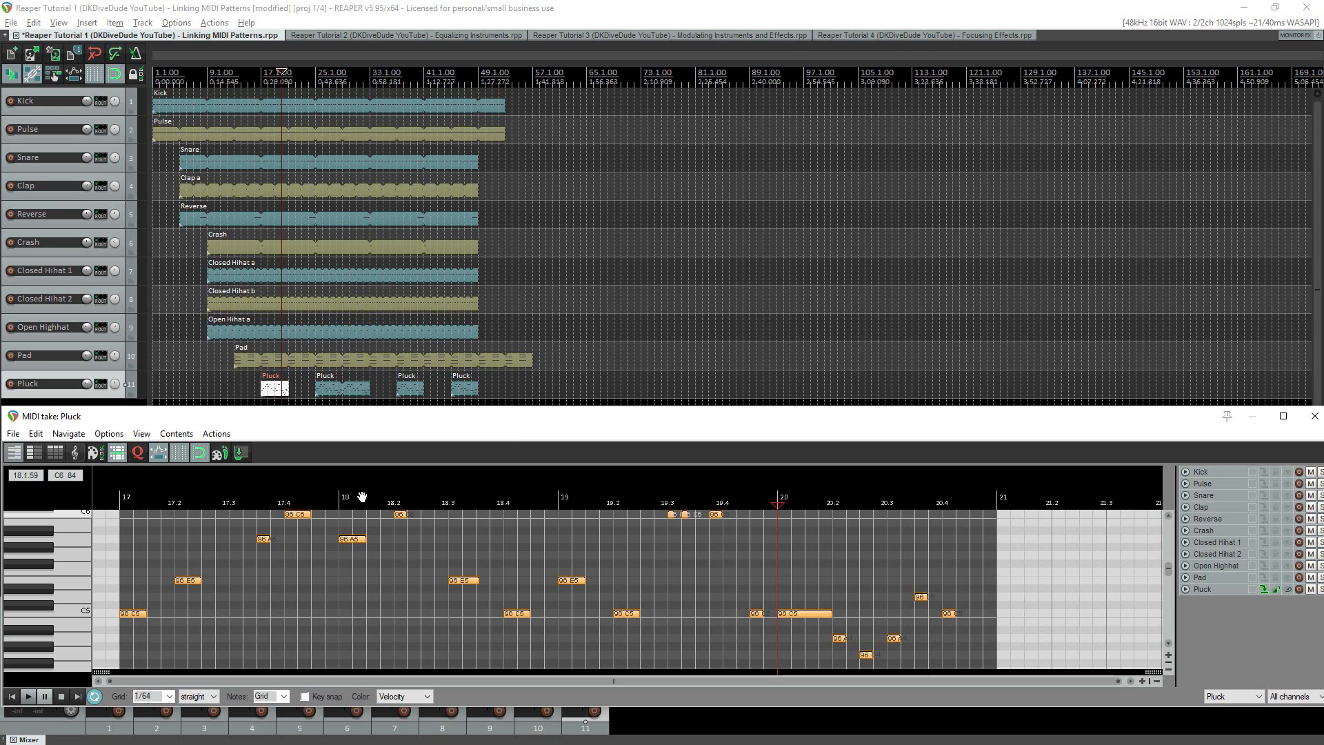
Step: Try moving the C6 note at 17.4 down to C5, return it to C6, and close the MIDI editor
left_click(300, 515)
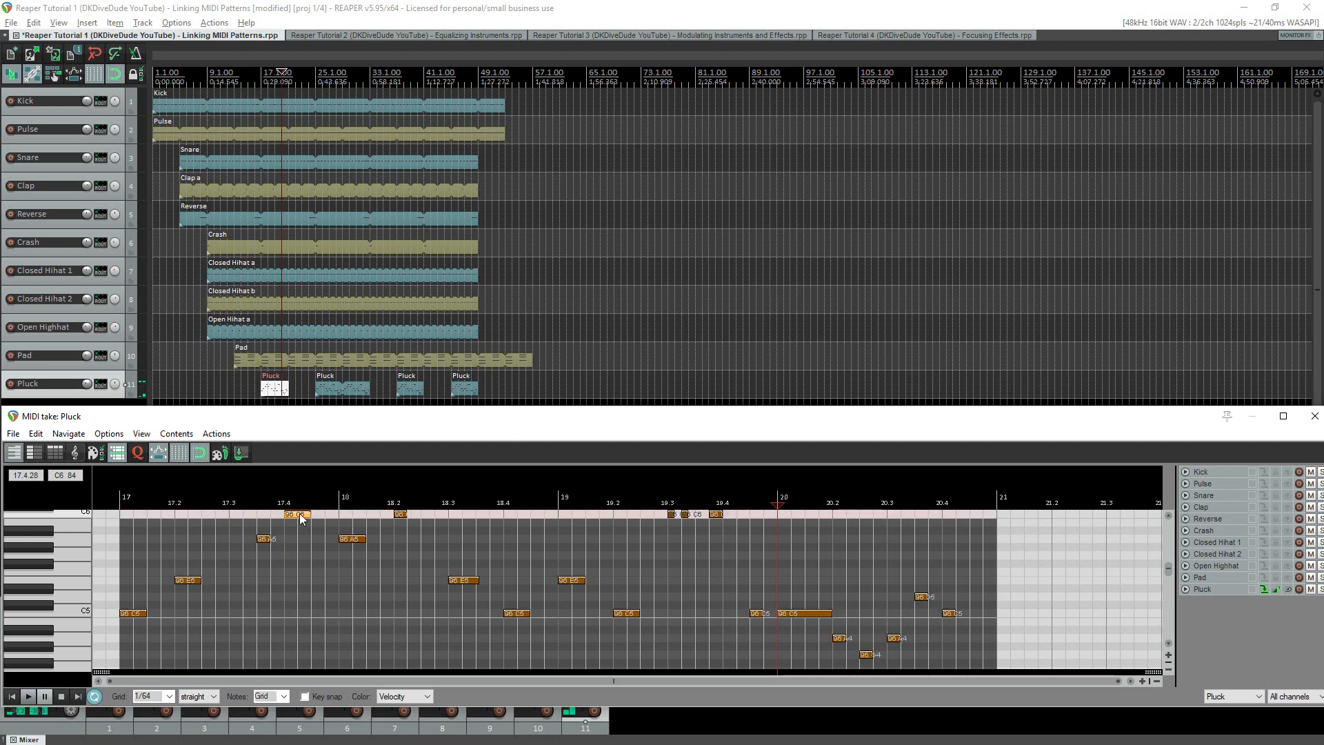
left_click_drag(300, 519, 302, 615)
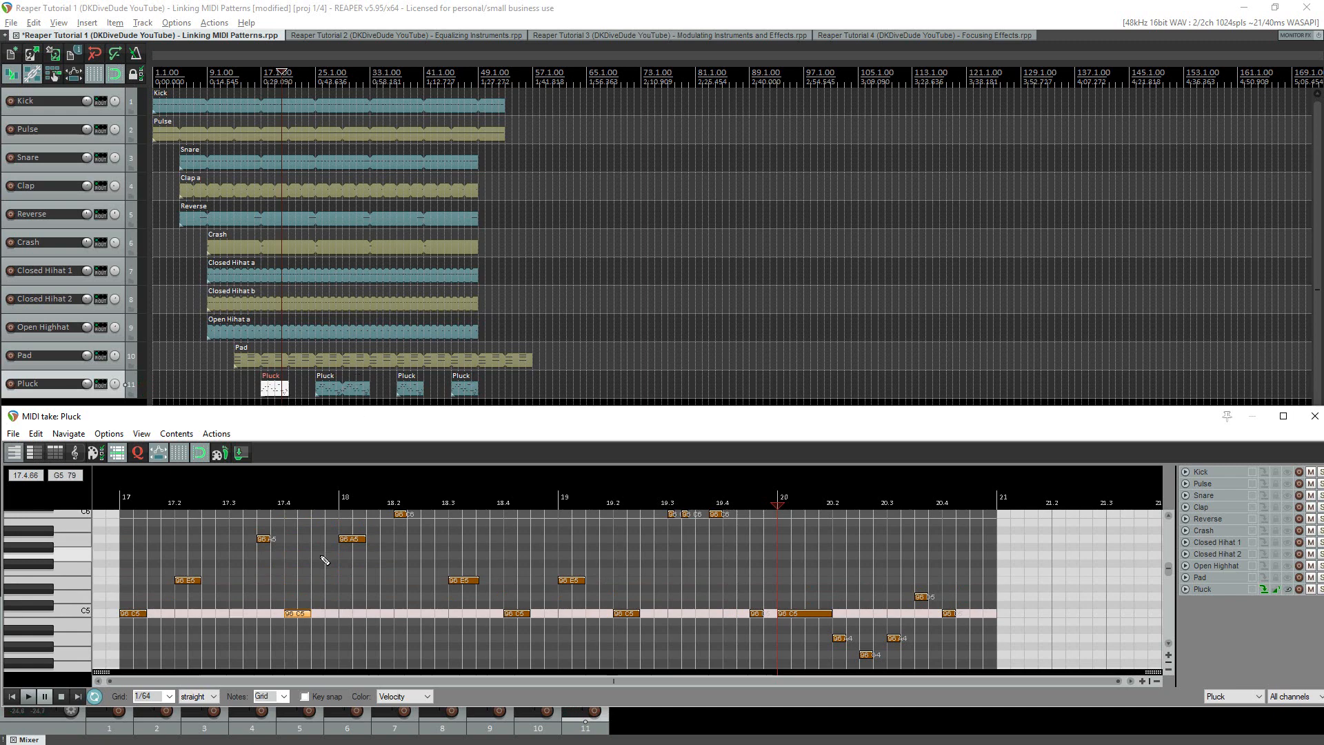
key("ctrl+Up")
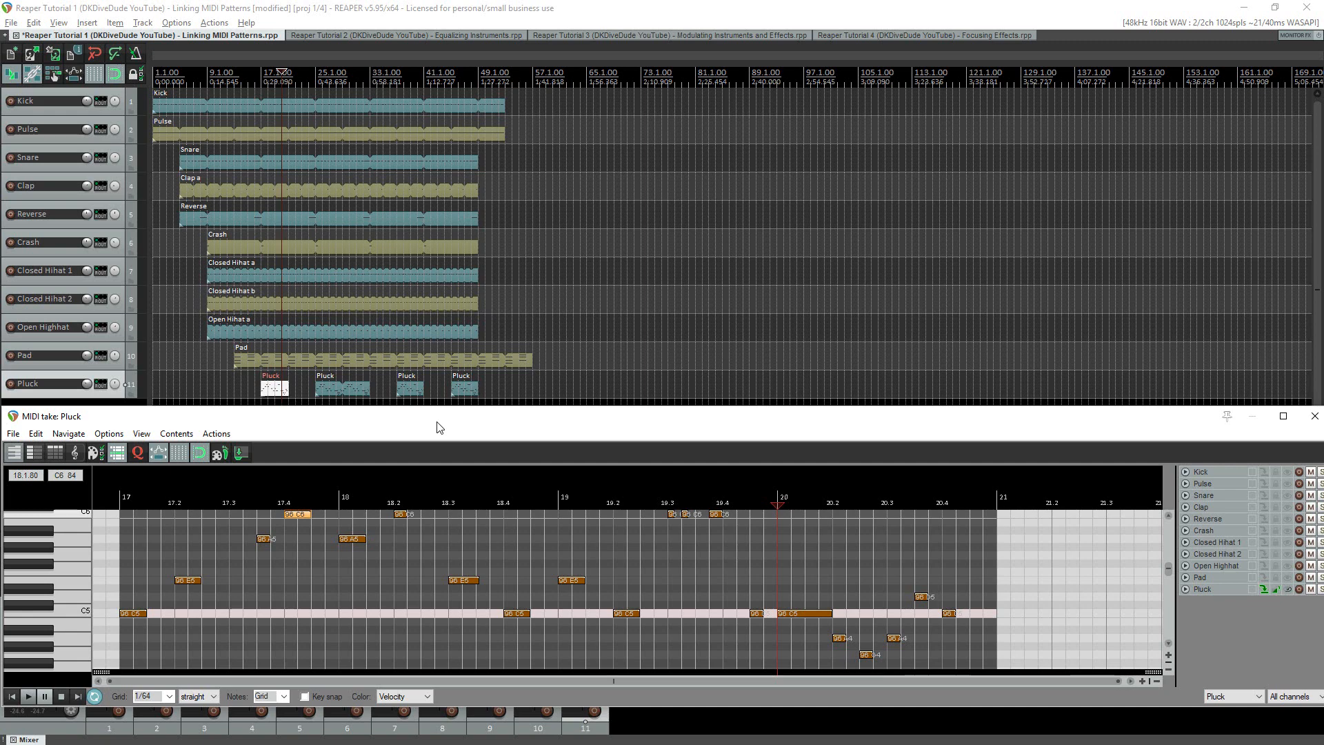
key("Escape")
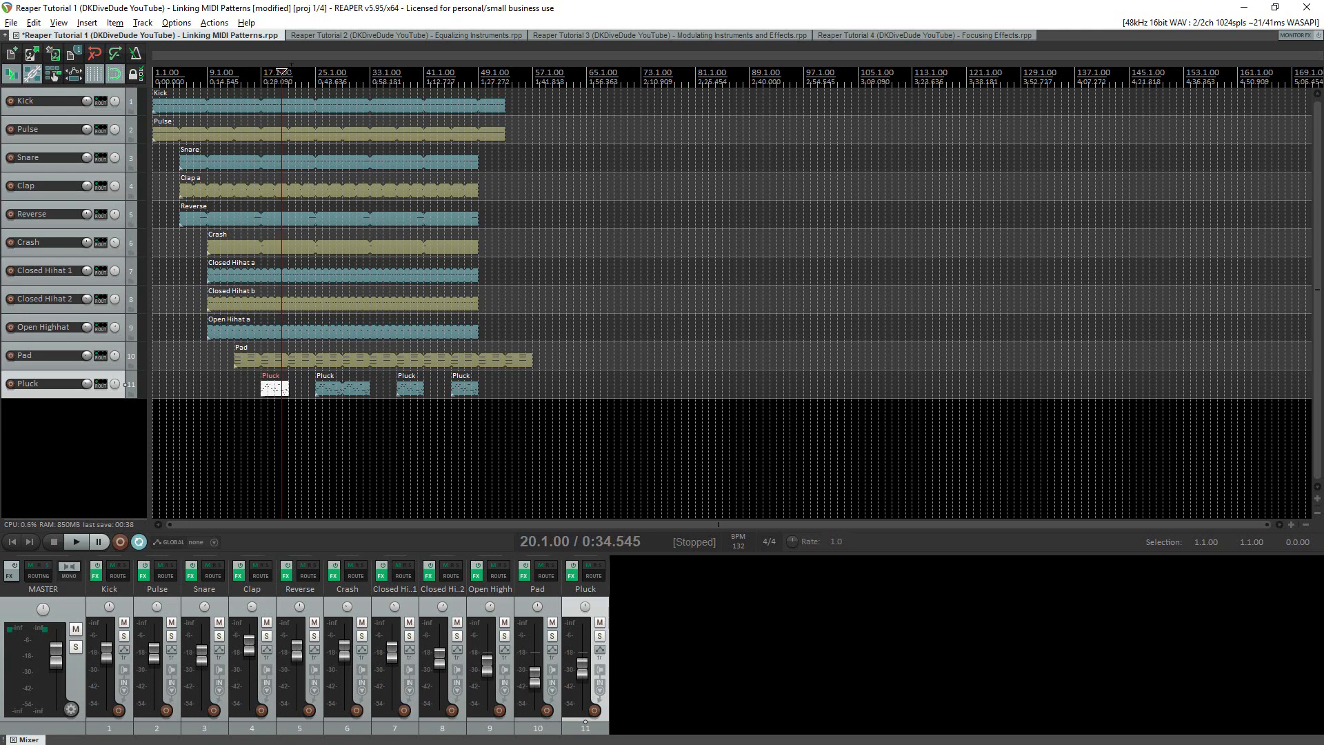
Step: Search the preferences for "pool", enable the Pooled MIDI media item button, and save the preferences
left_click(187, 25)
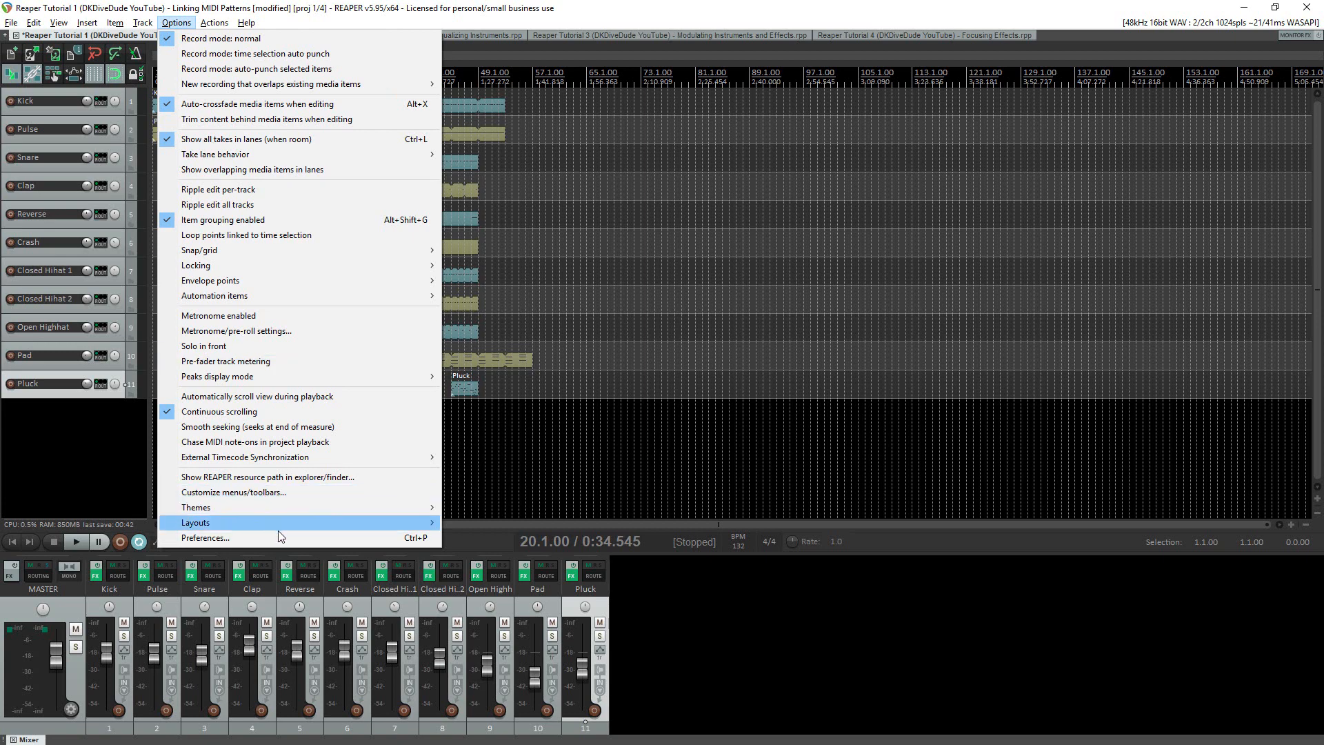
left_click(408, 538)
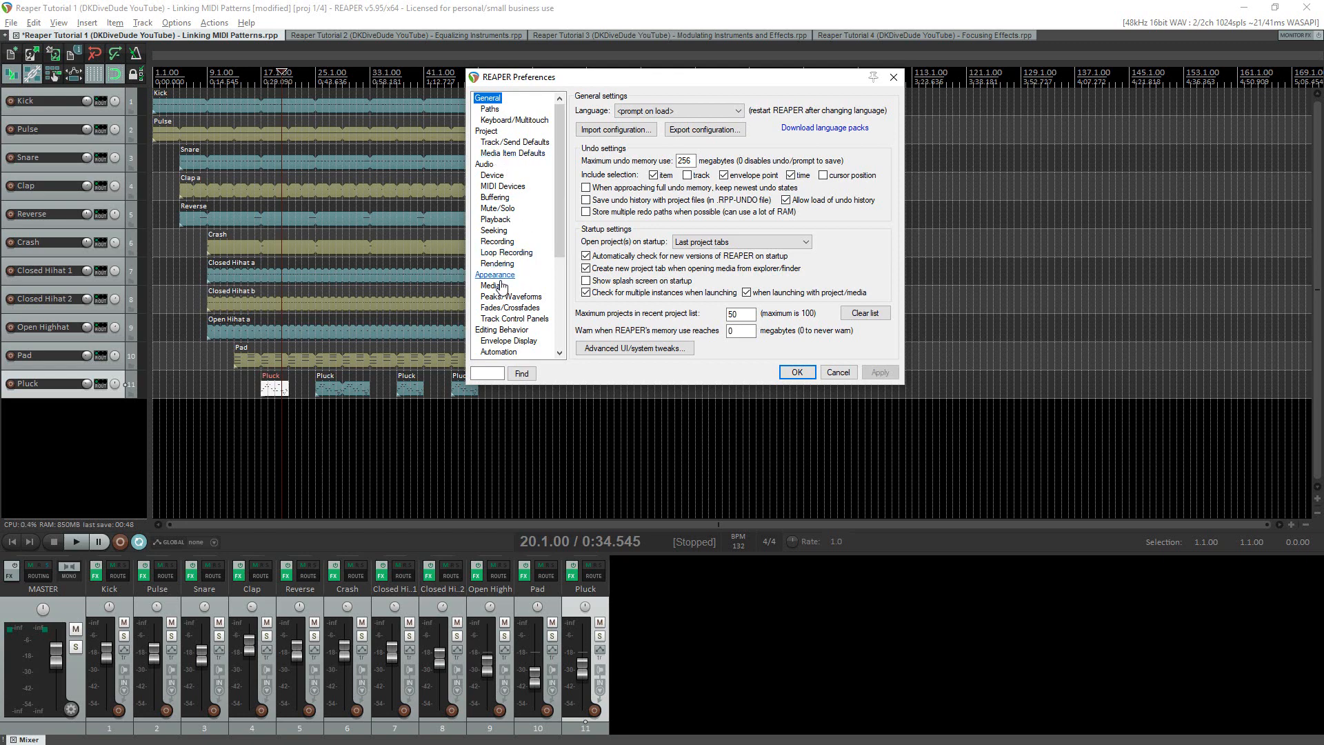
left_click(501, 372)
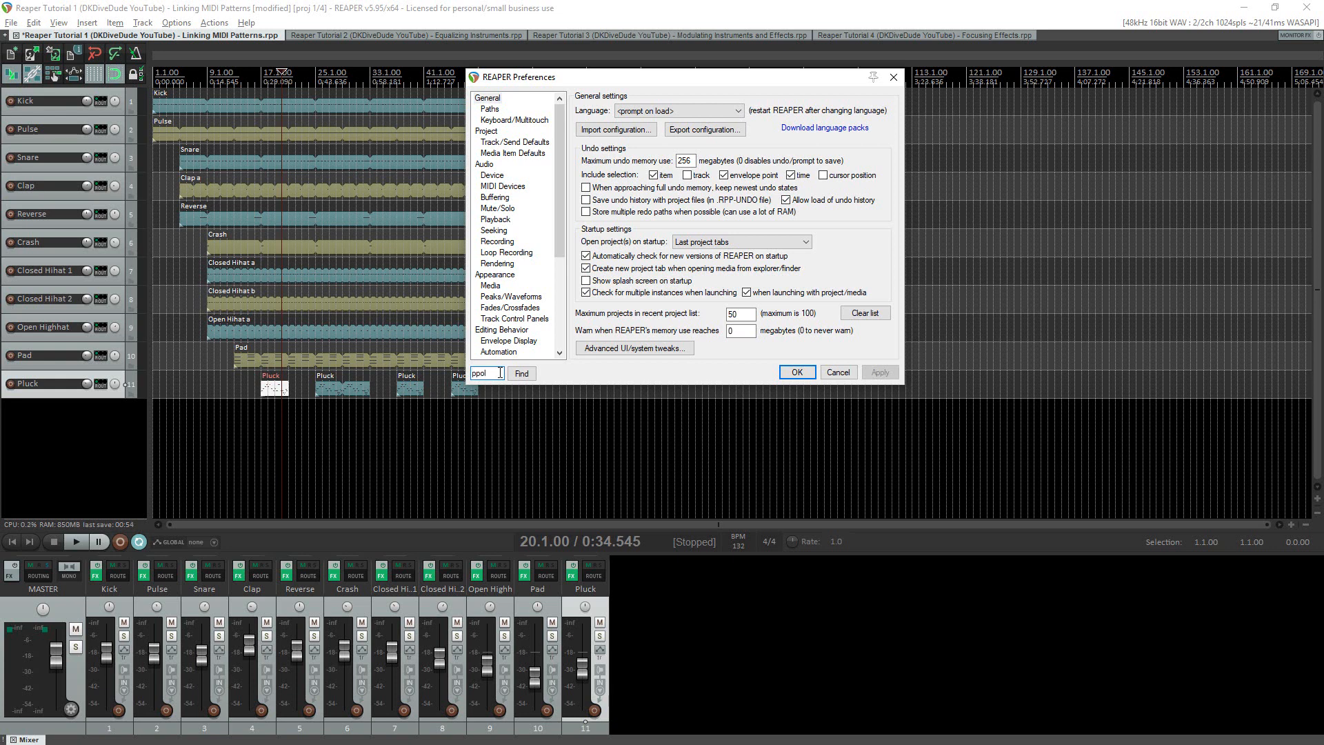
type("pool")
left_click(521, 373)
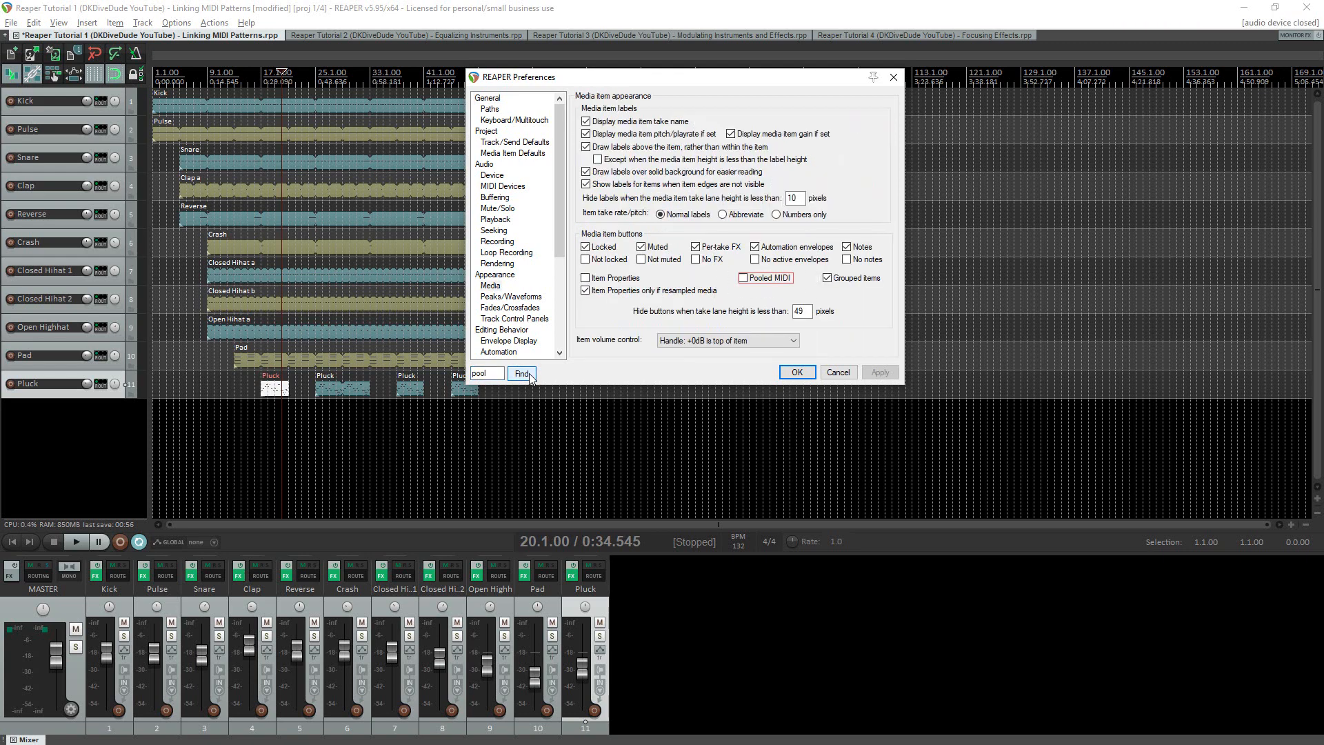
left_click(742, 278)
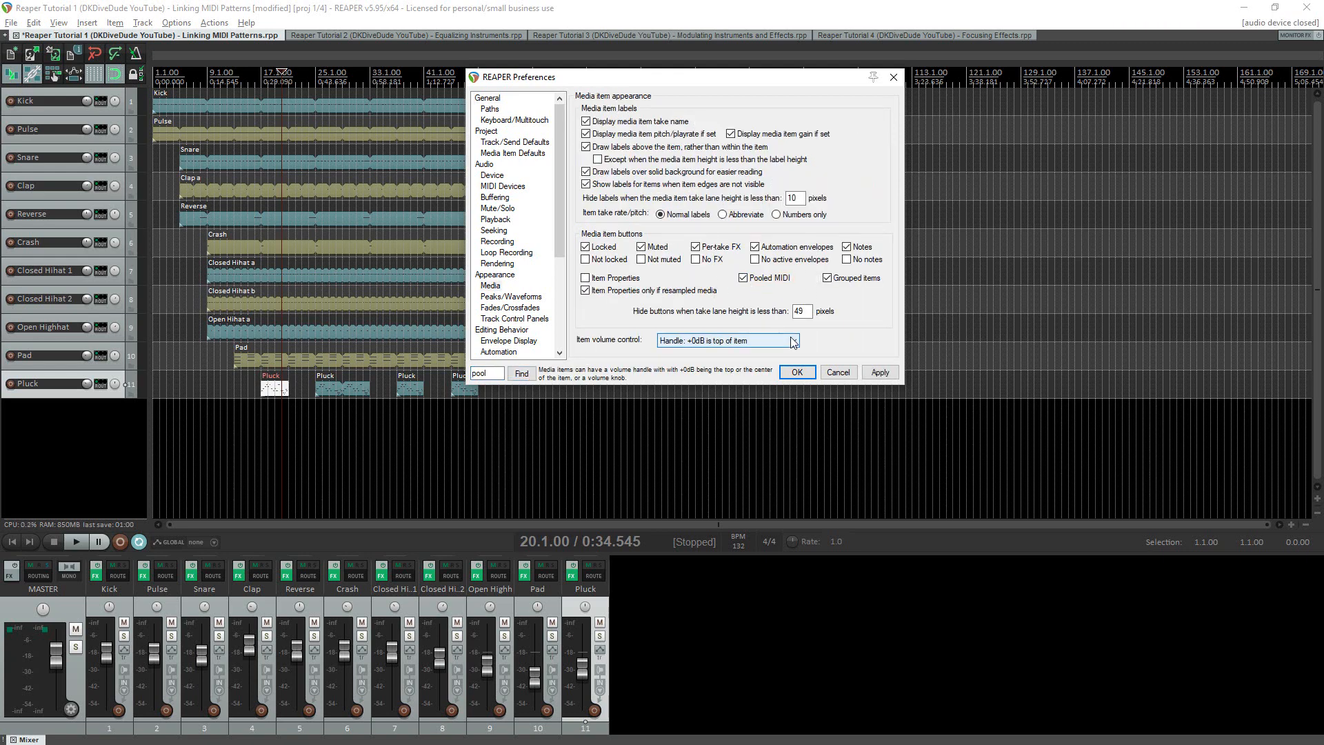
left_click(800, 373)
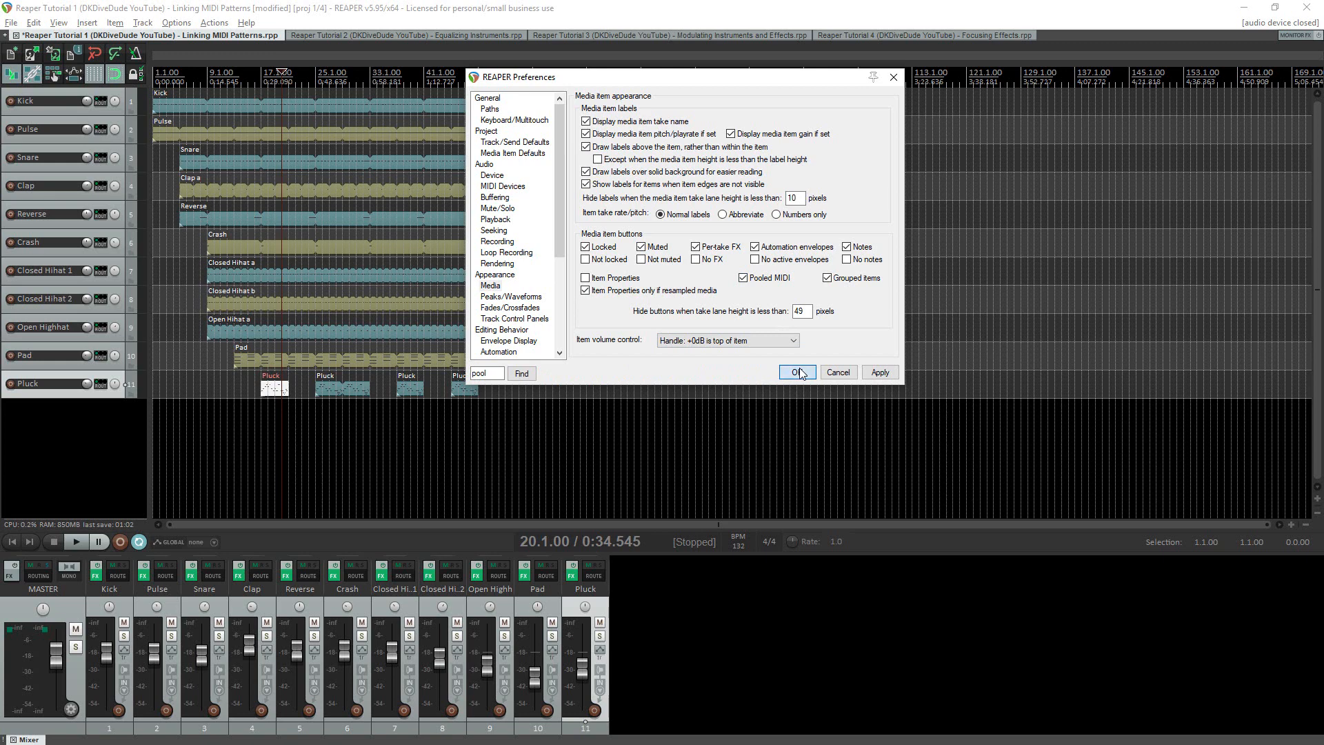
left_click(798, 372)
left_click(125, 356)
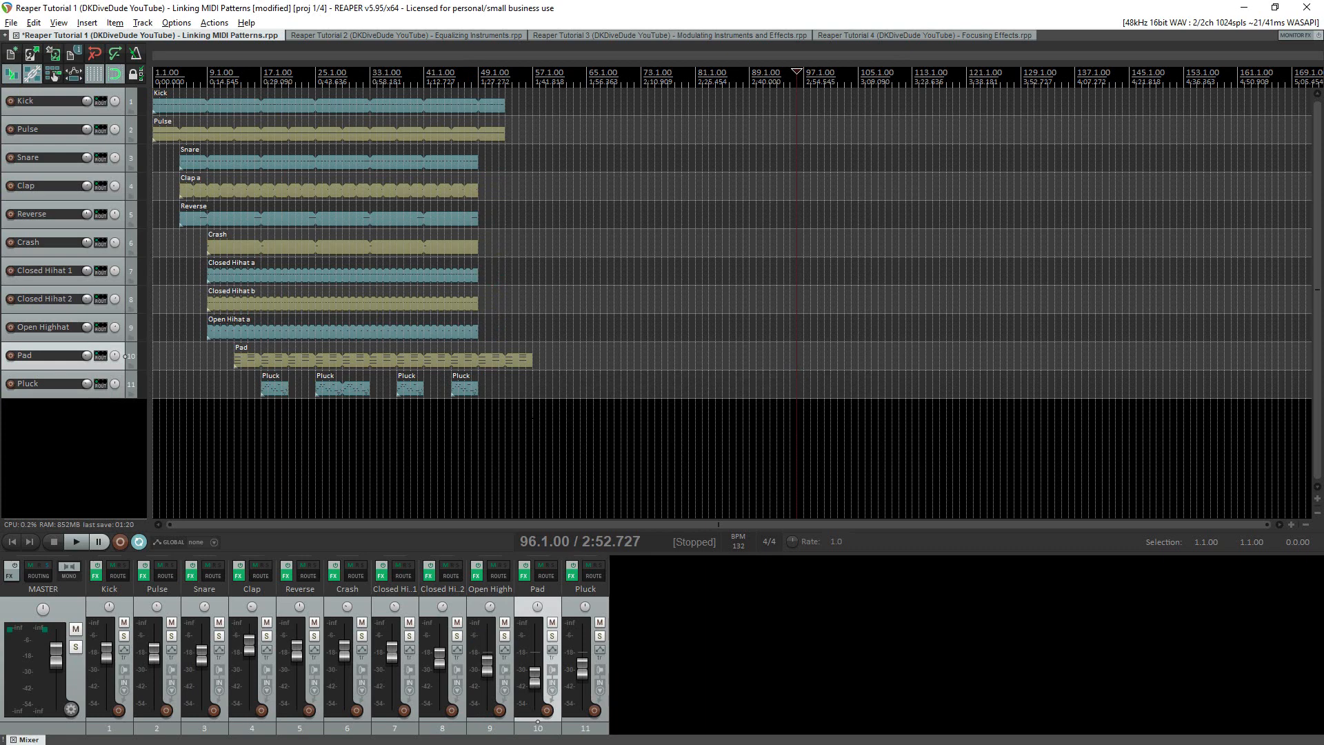
Step: Delete all Pluck items except the first one
left_click(276, 390)
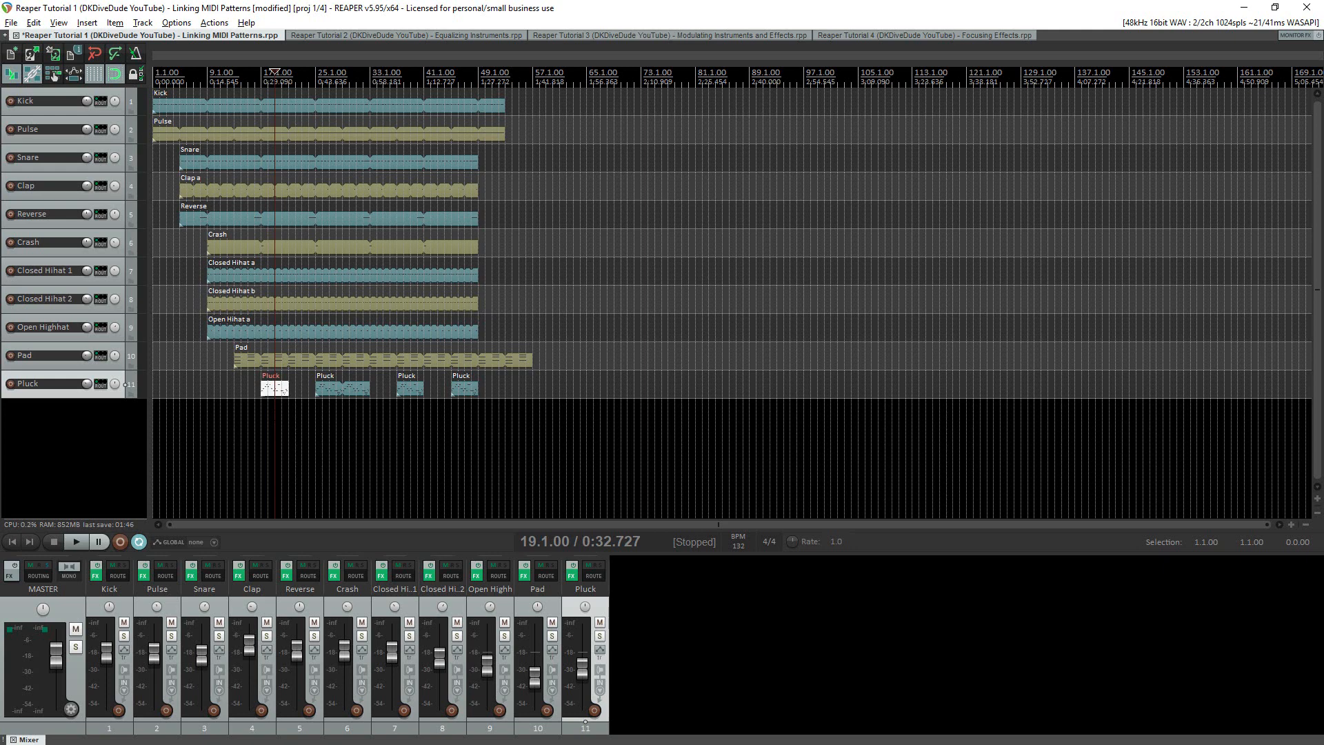
left_click(459, 388)
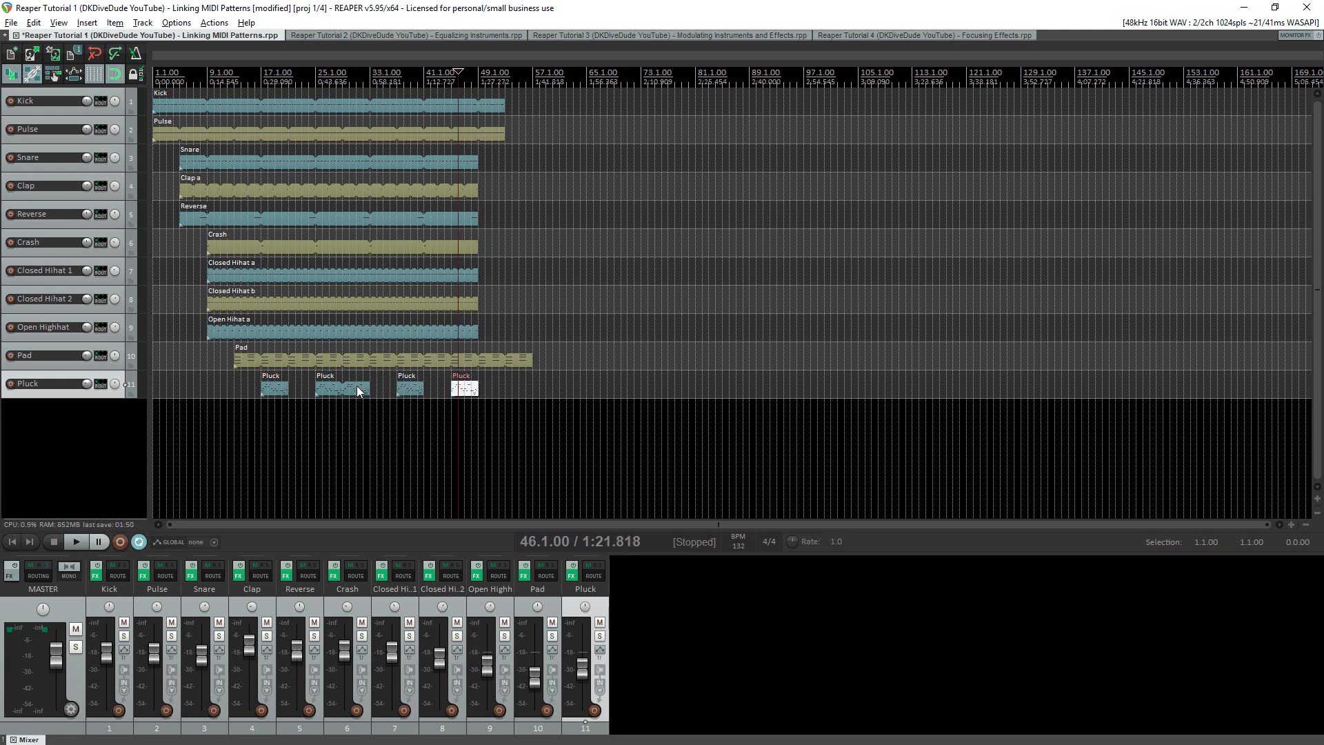
left_click(337, 389, "shift")
key("Delete")
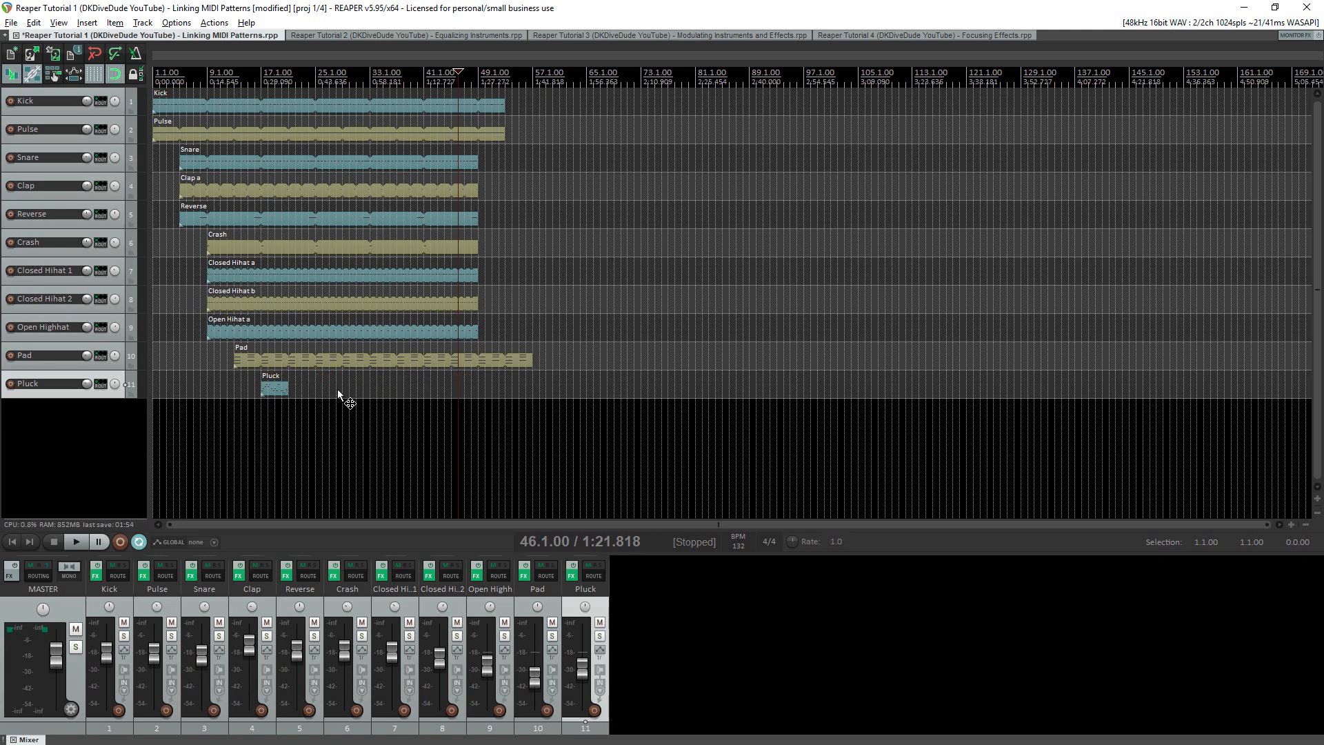
Step: Try extending the remaining Pluck item to 29.1.00 and splitting it at 21.1.00, and restore its original length
left_click_drag(287, 388, 343, 386)
left_click(291, 389)
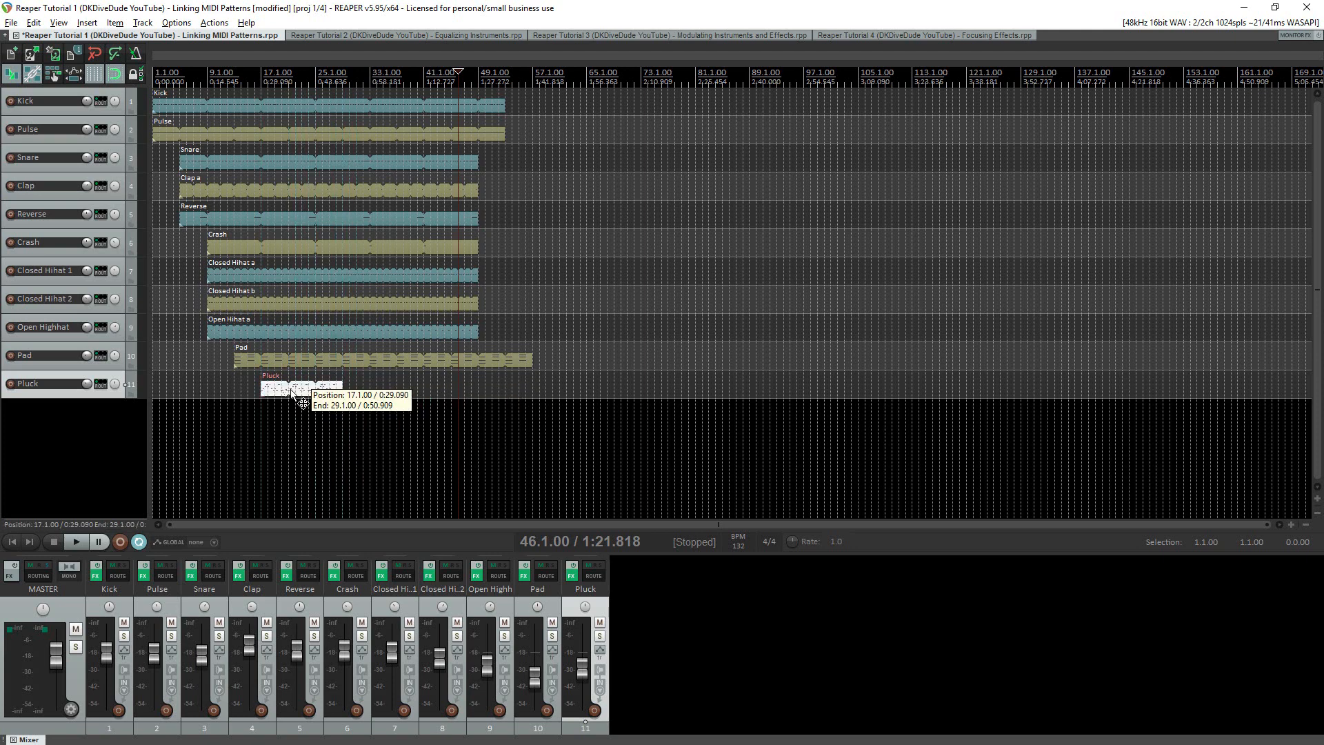
key("s")
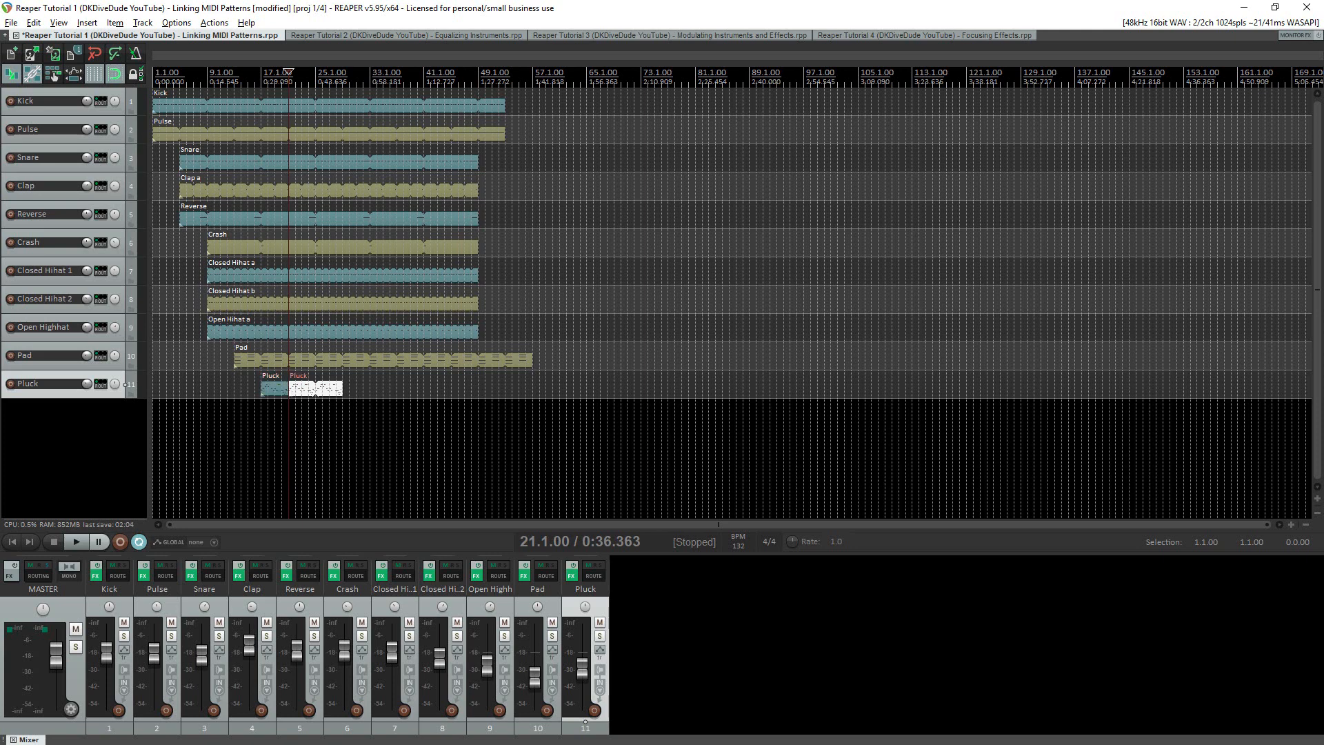
key("ctrl+z")
key("ctrl+z")
left_click_drag(342, 389, 289, 388)
Step: Paste a pooled copy of the Pluck item at 25.1.00 and extend its end to 33.1.00
left_click(277, 390)
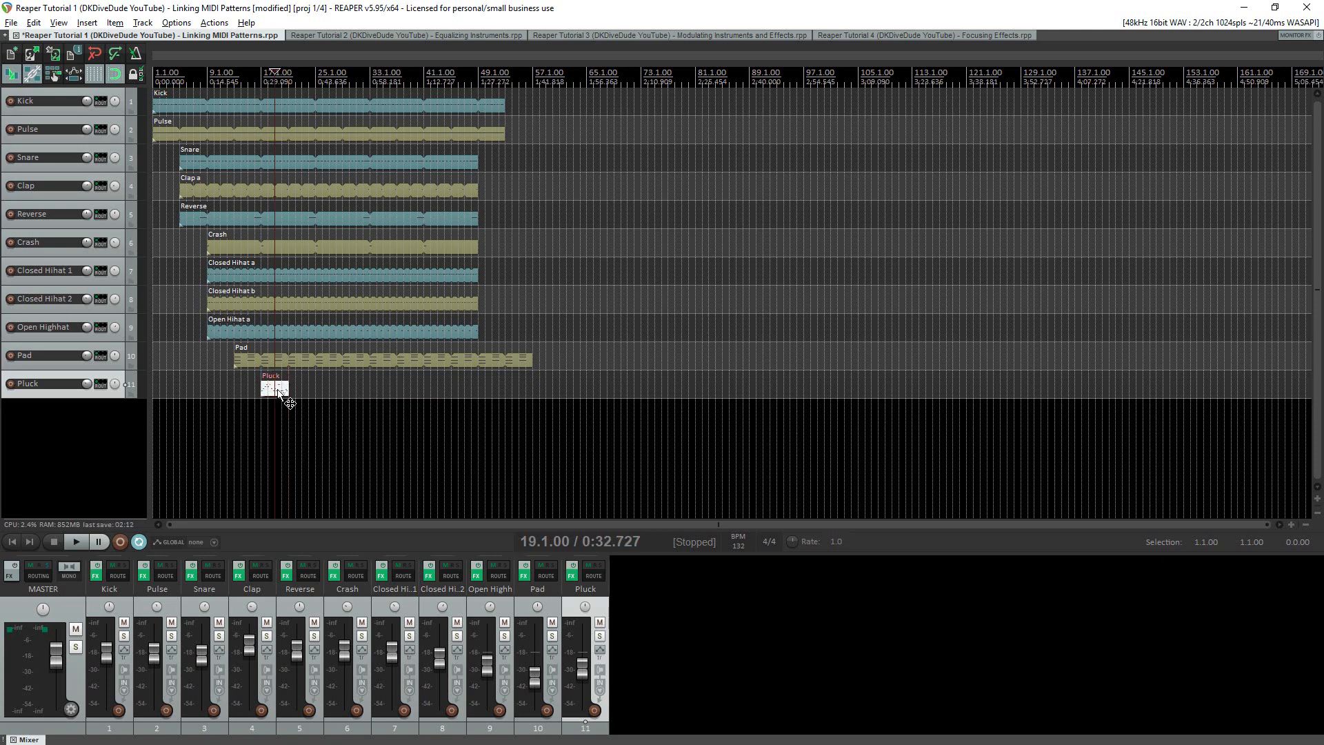
left_click(316, 386)
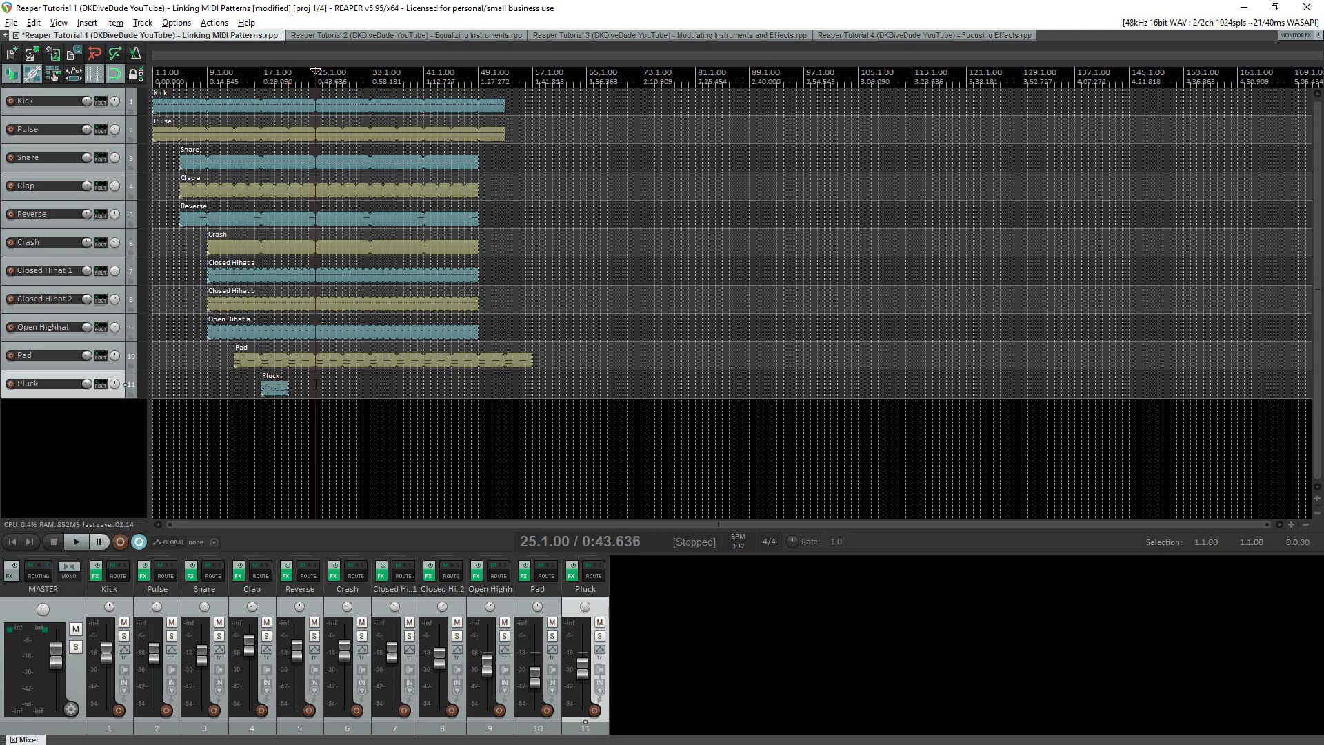
key("ctrl+v")
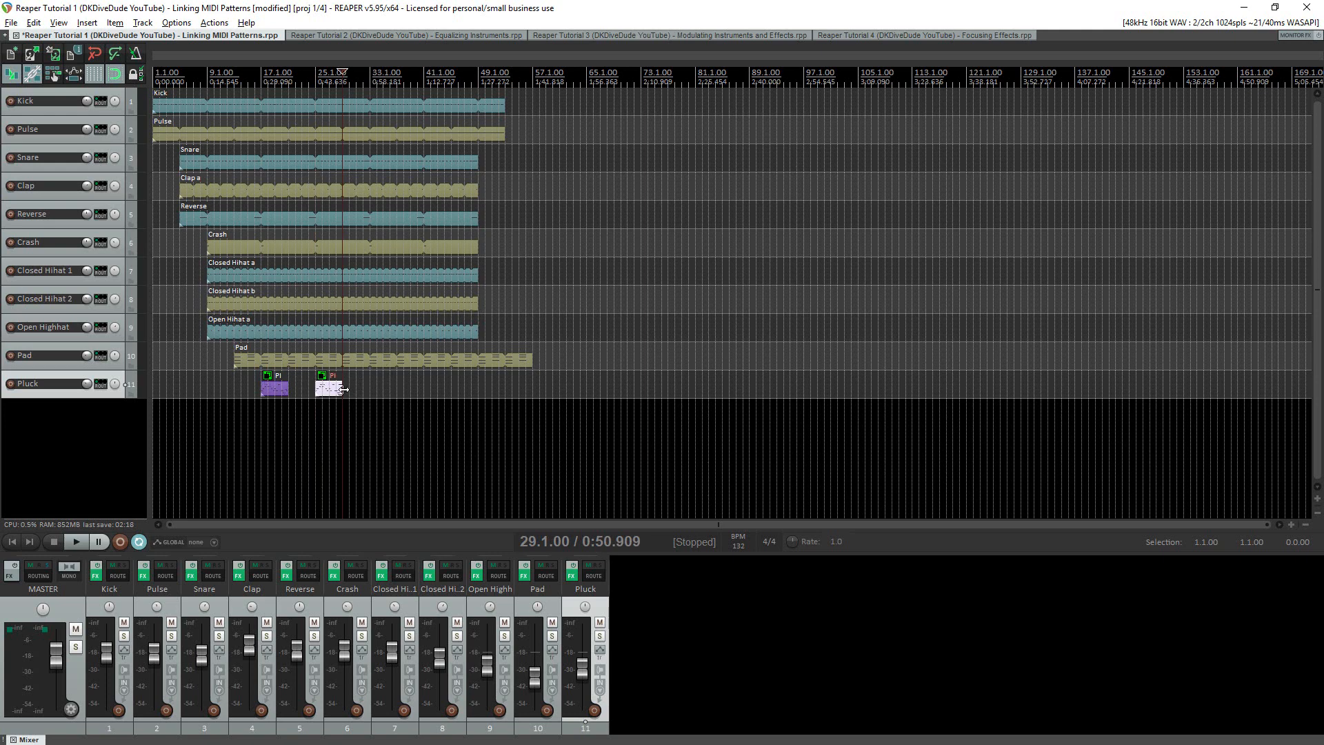
left_click_drag(342, 387, 368, 389)
Step: Paste further pooled copies of the Pluck item at 37.1.00 and 45.1.00
left_click(398, 386)
key("ctrl+v")
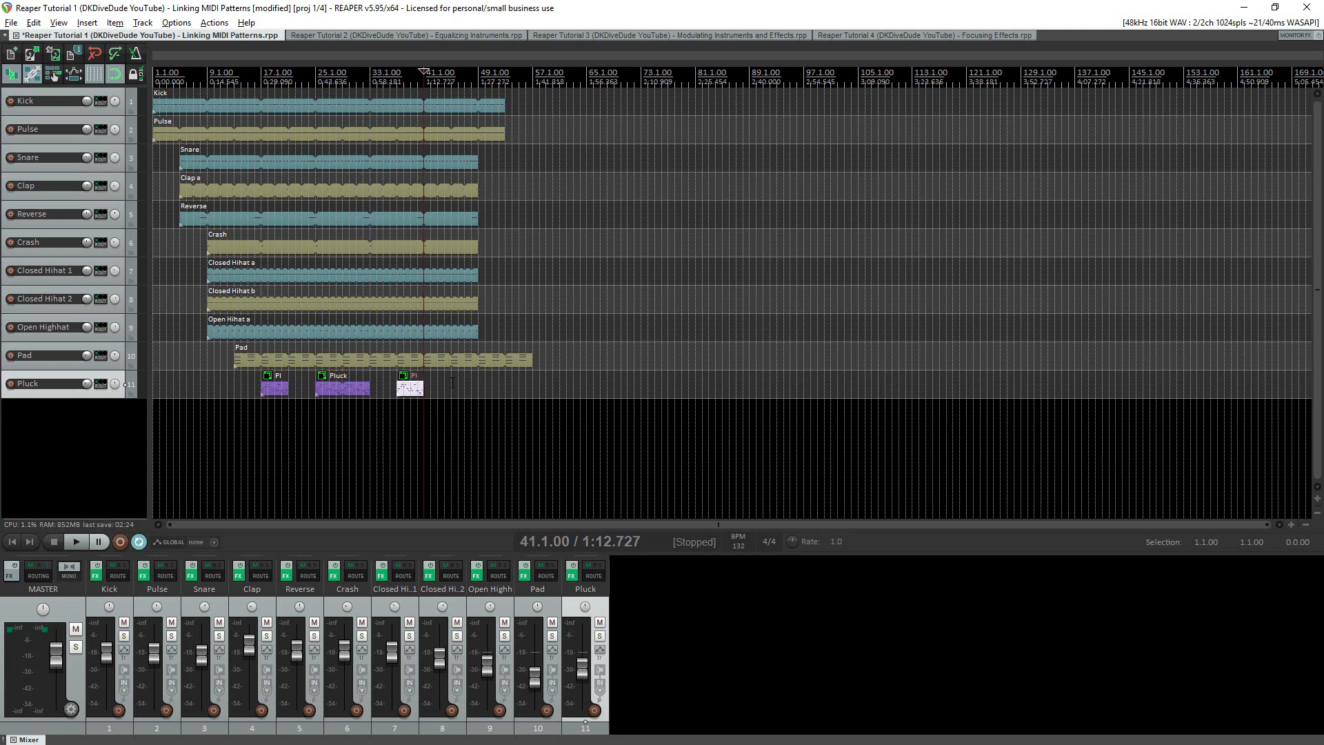
key("ctrl+v")
Step: Try deleting all notes of the first Pluck item in the MIDI editor, undo the deletion and close the editor
left_click(277, 391)
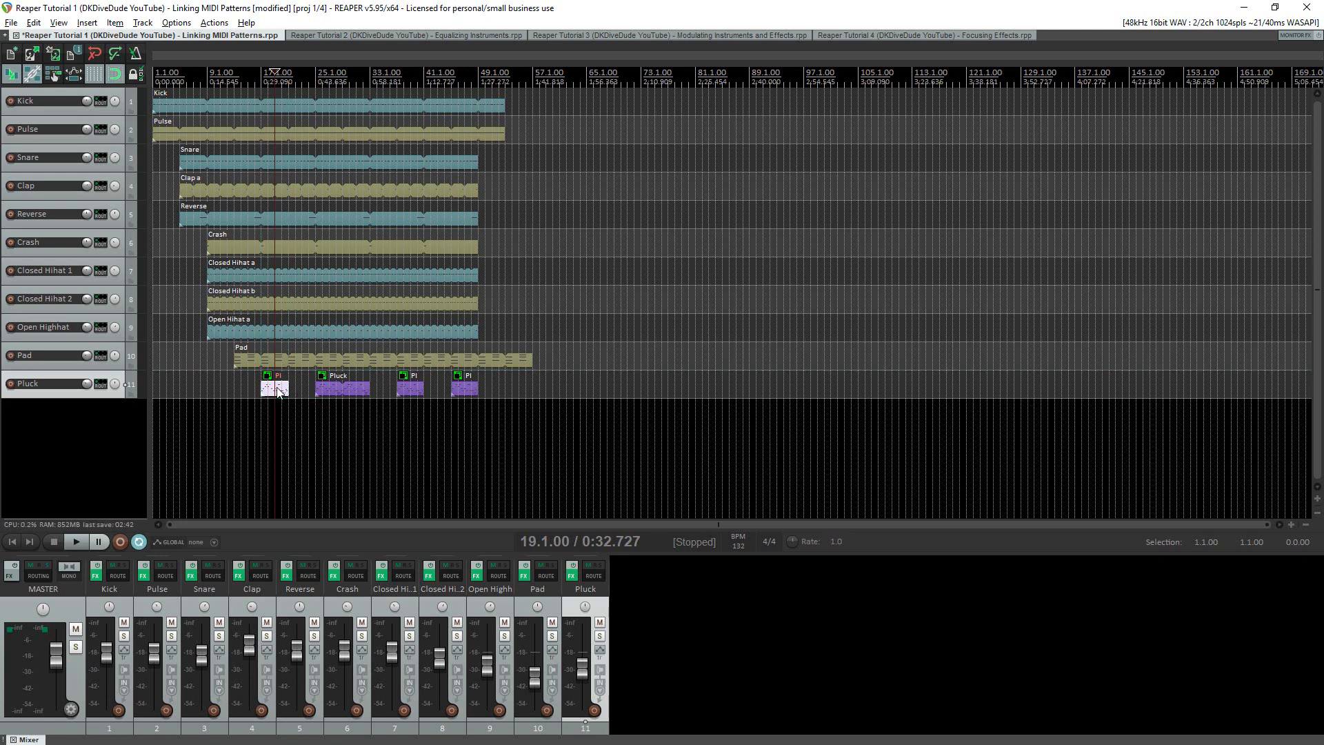
double_click(278, 390)
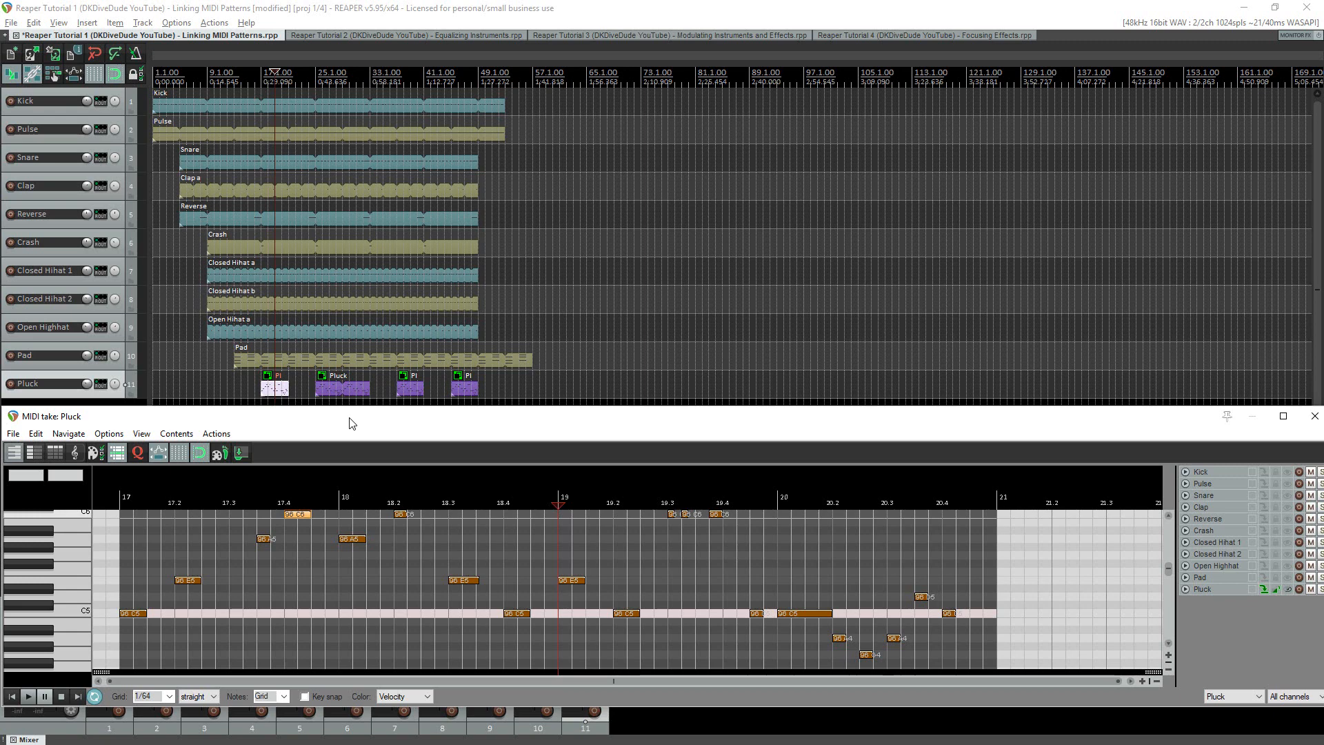
key("ctrl+a")
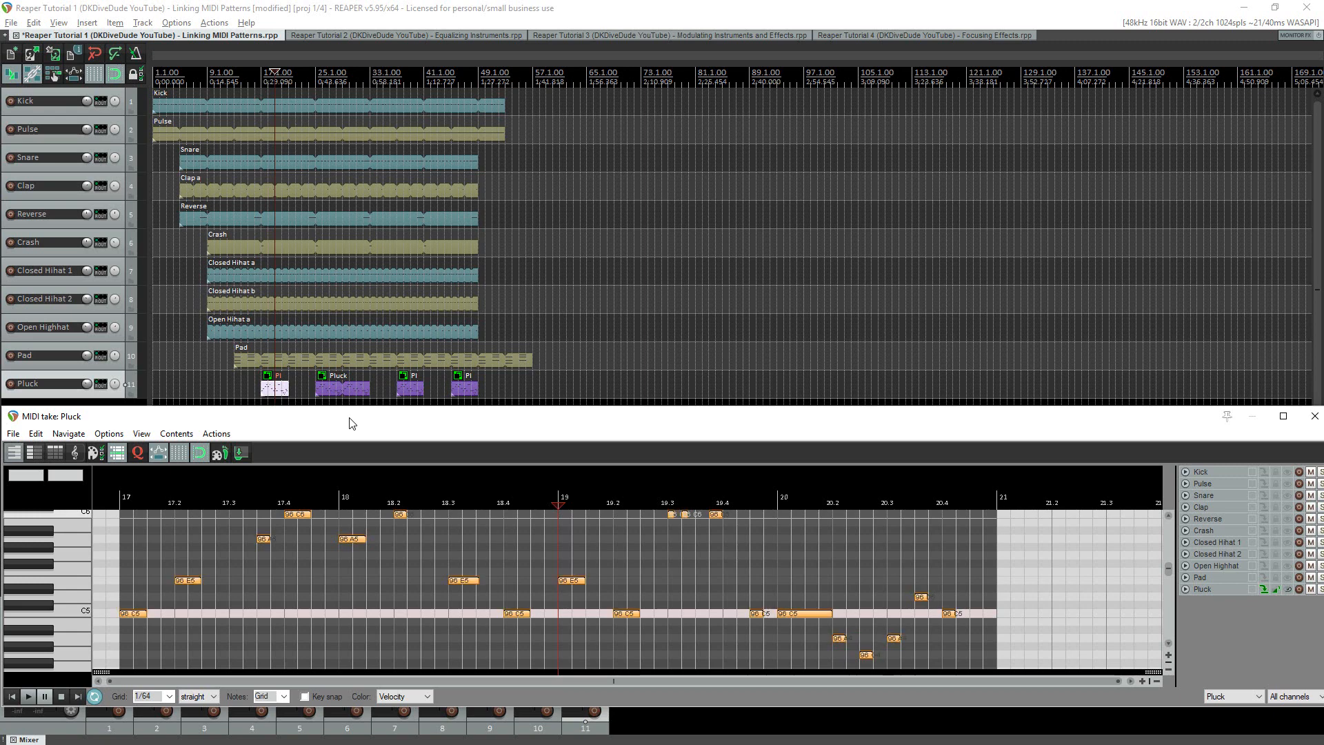
key("Delete")
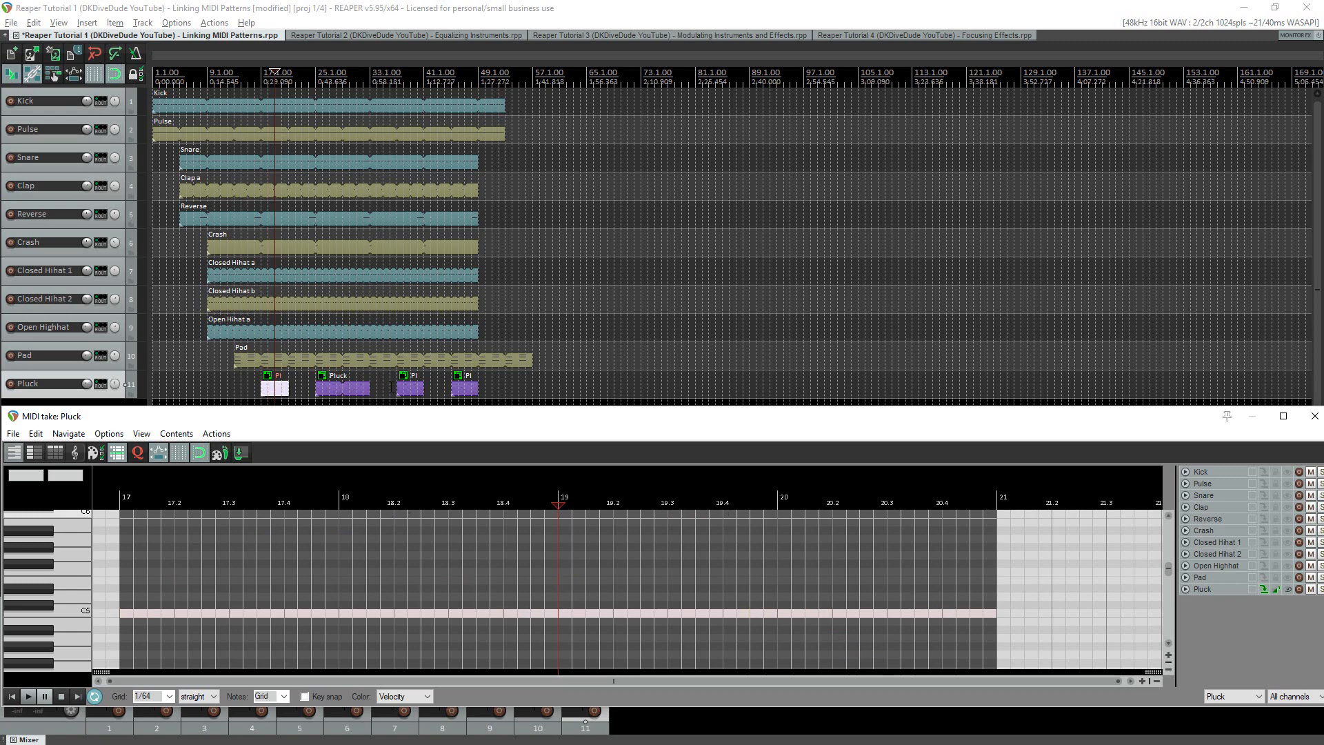
key("ctrl+z")
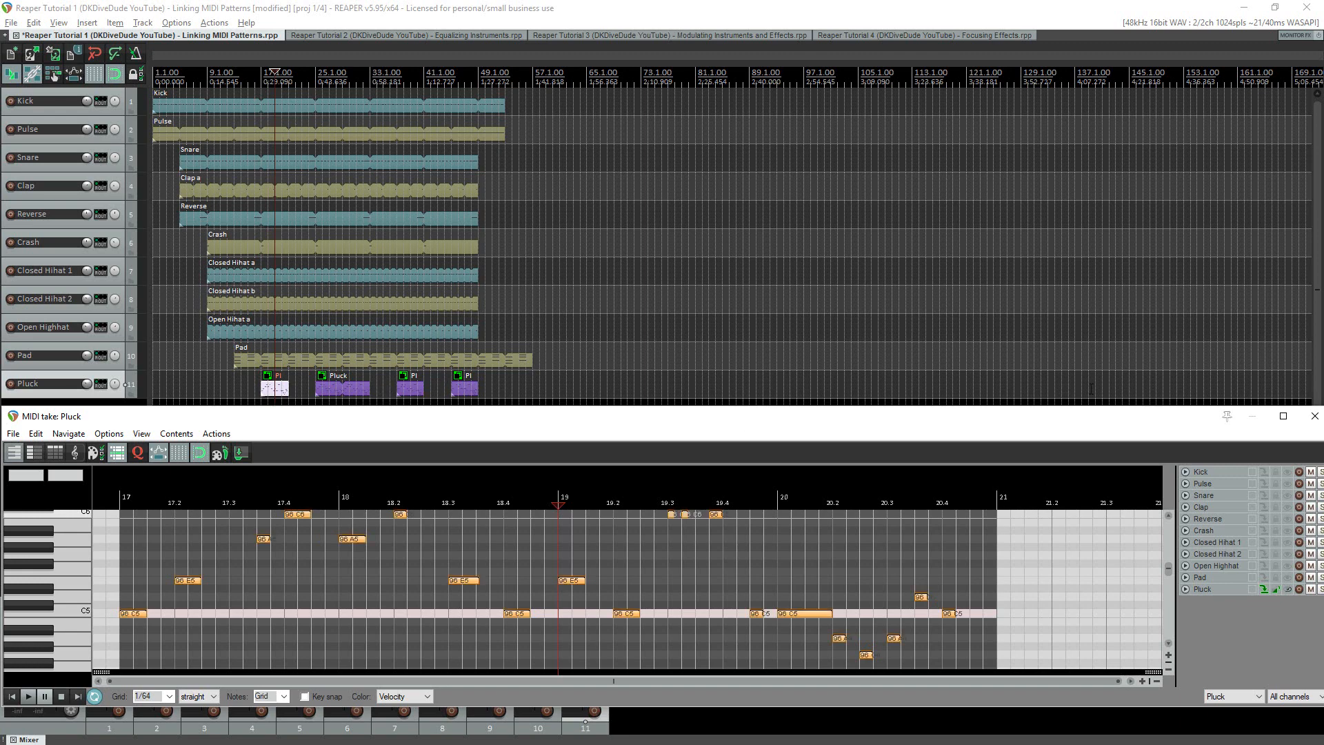
left_click(1314, 416)
Step: Unpool the Pluck item at 25.1.00 from the other linked Pluck items
left_click(326, 388)
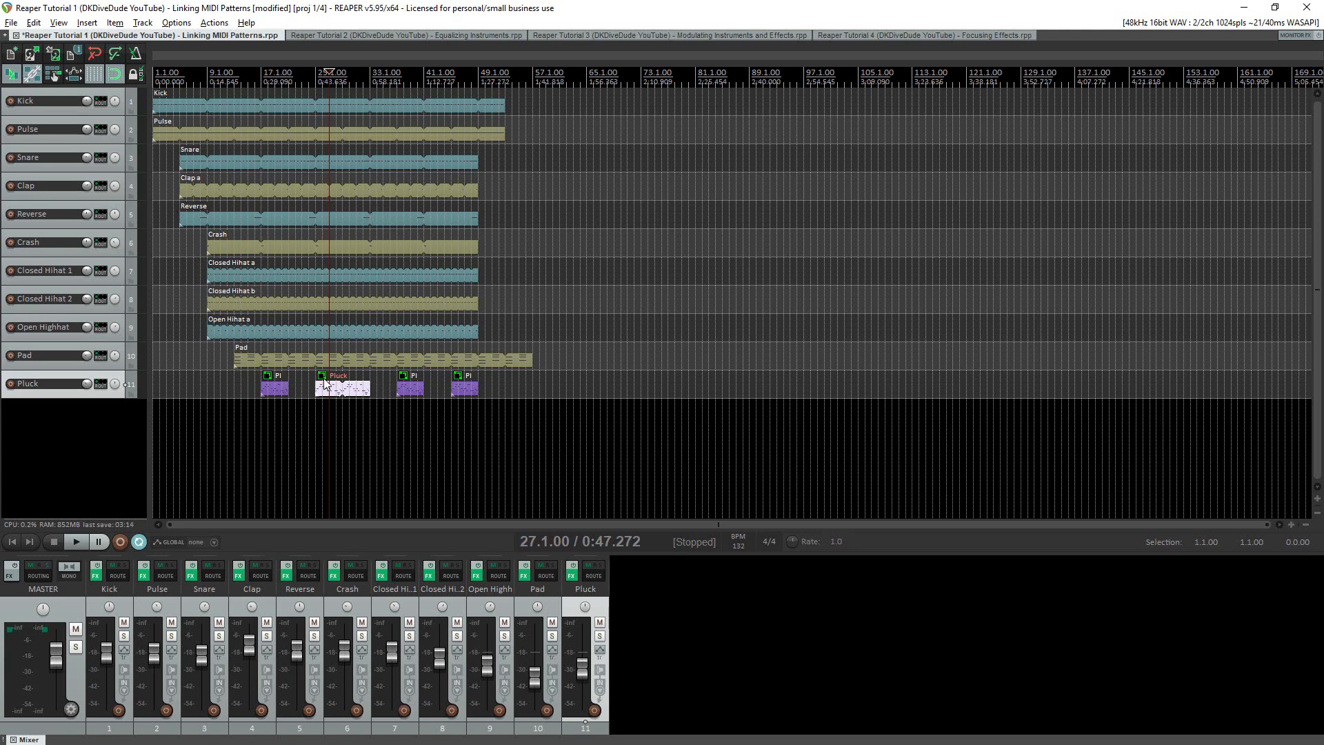
left_click(324, 377)
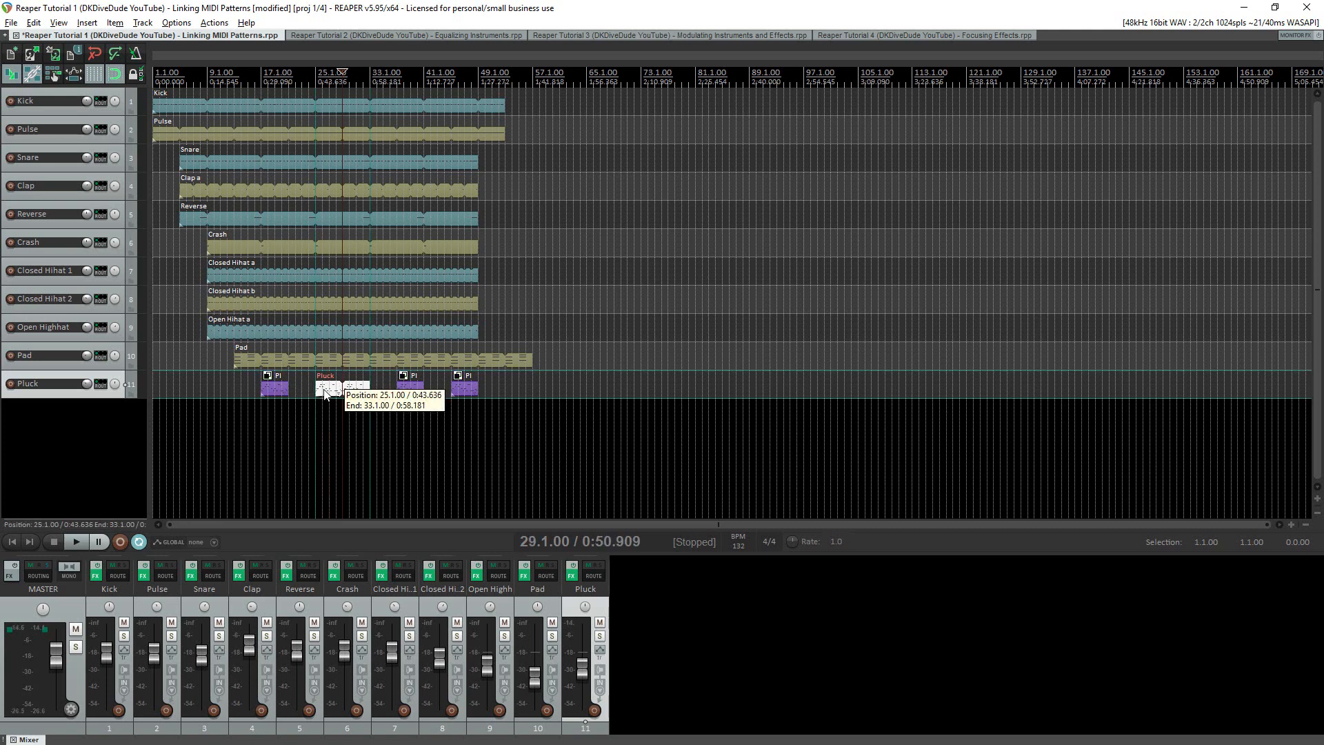
left_click(325, 393)
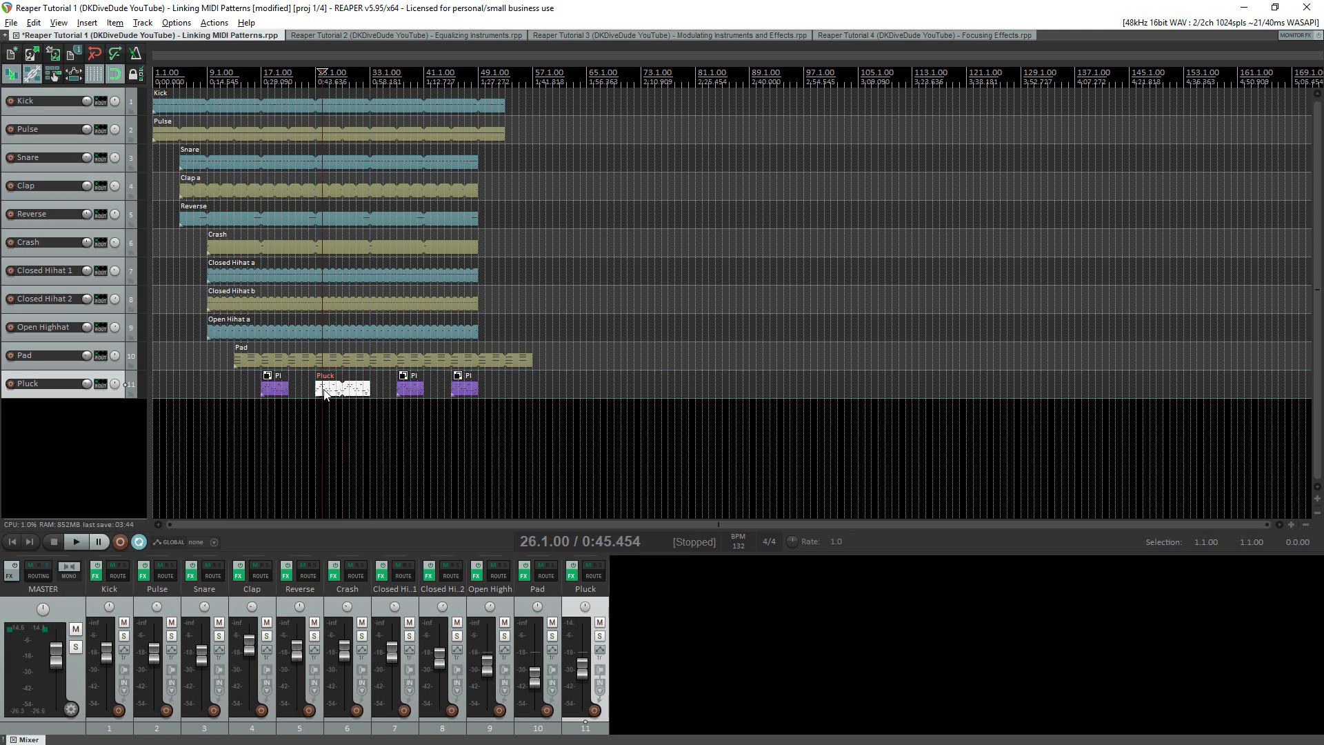
Step: Transpose all notes of the unpooled Pluck item at 25.1.00 up 12 semitones in the MIDI editor and close the editor
double_click(325, 393)
key("Up")
key("Up")
key("Up")
key("Up")
key("Up")
key("Up")
key("Up")
key("Up")
key("Up")
key("Up")
key("Up")
key("Up")
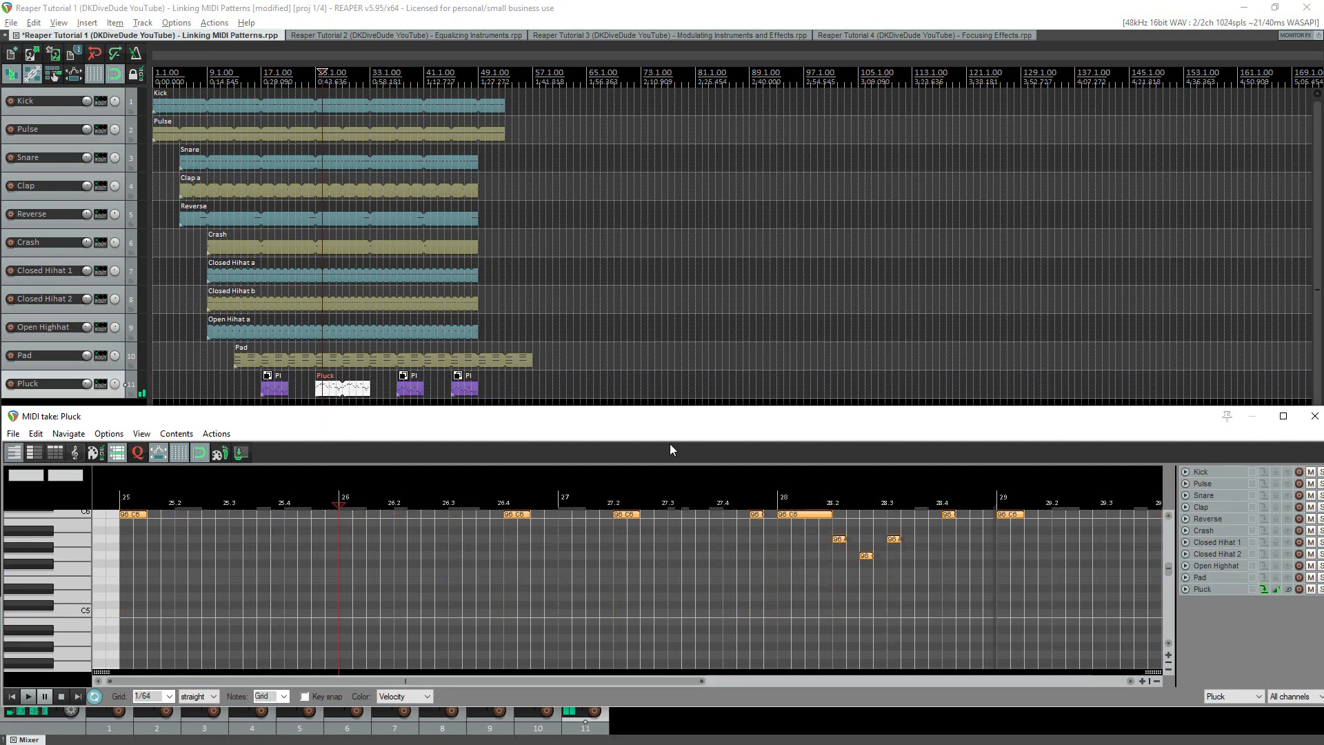
scroll(1166, 527, "up", 4)
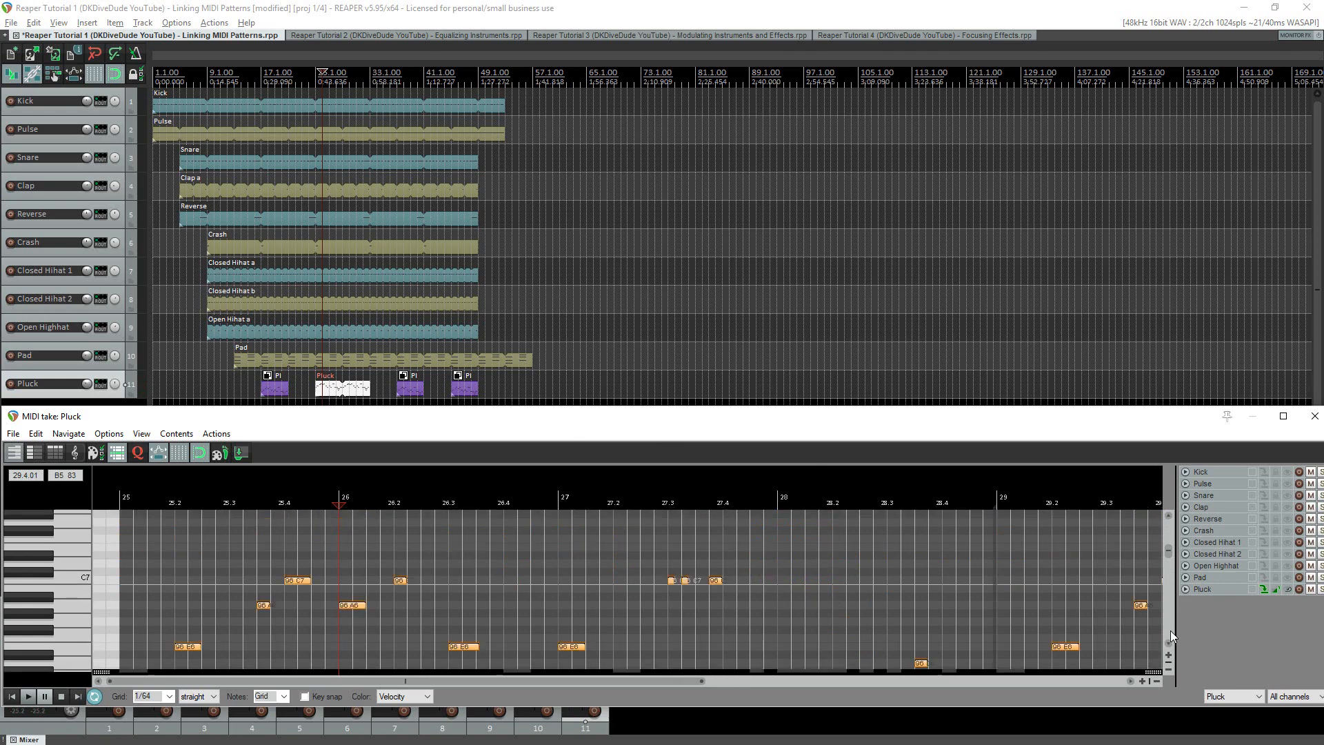
scroll(1170, 641, "down", 2)
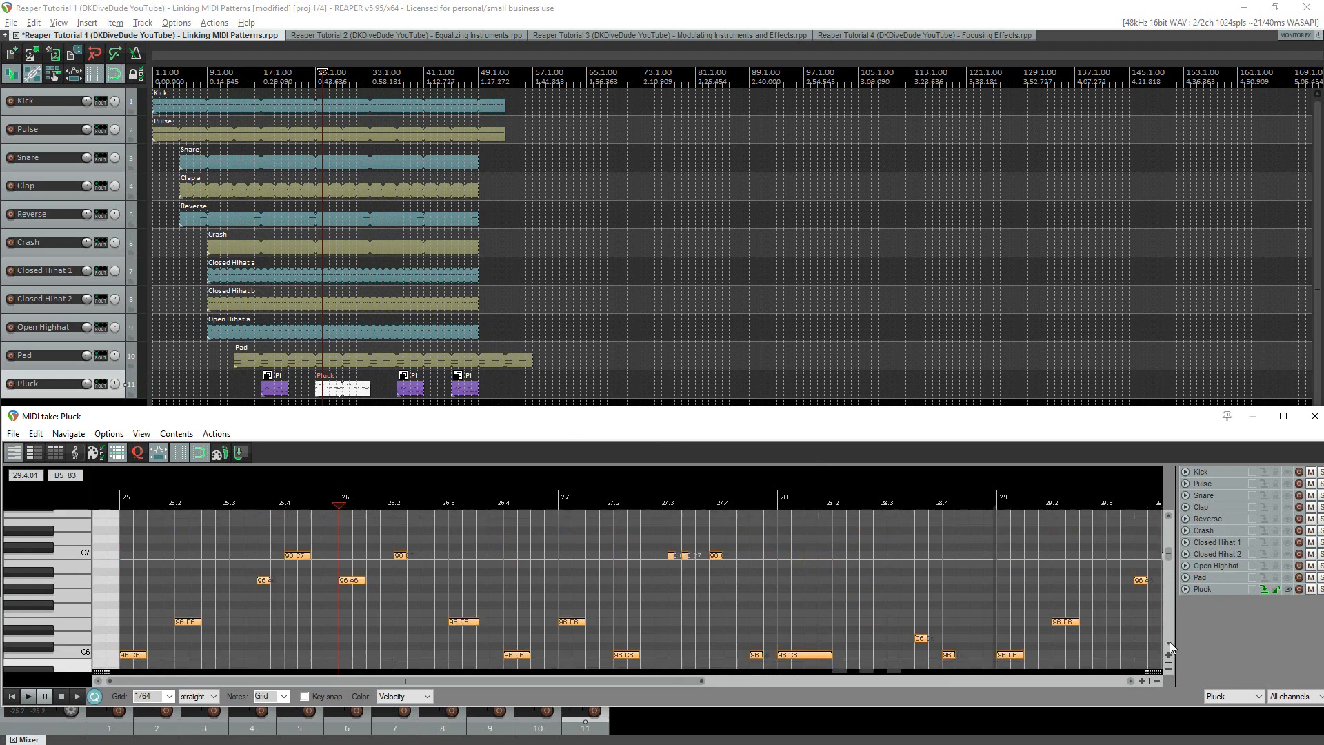
left_click(1314, 416)
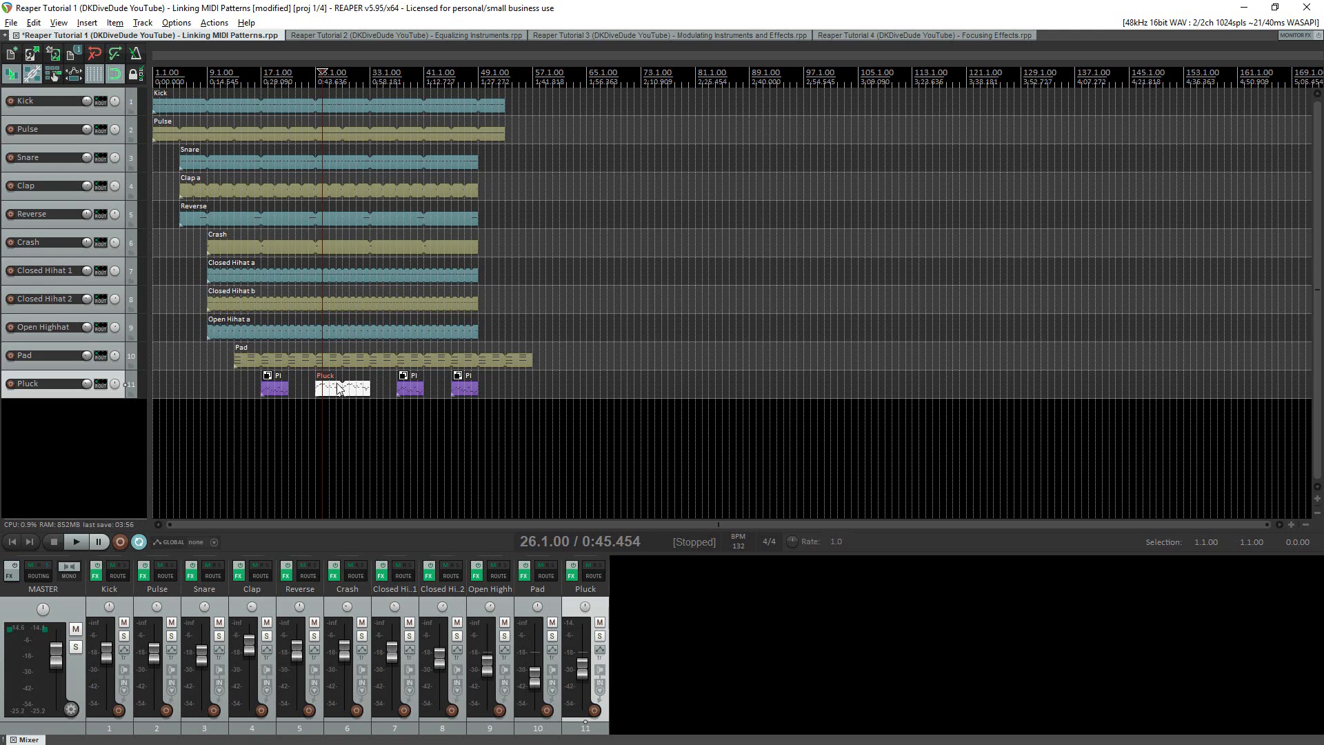
Step: Rename the take of the unpooled Pluck item at 25.1.00 as Pluck C6
double_click(337, 388)
key("End")
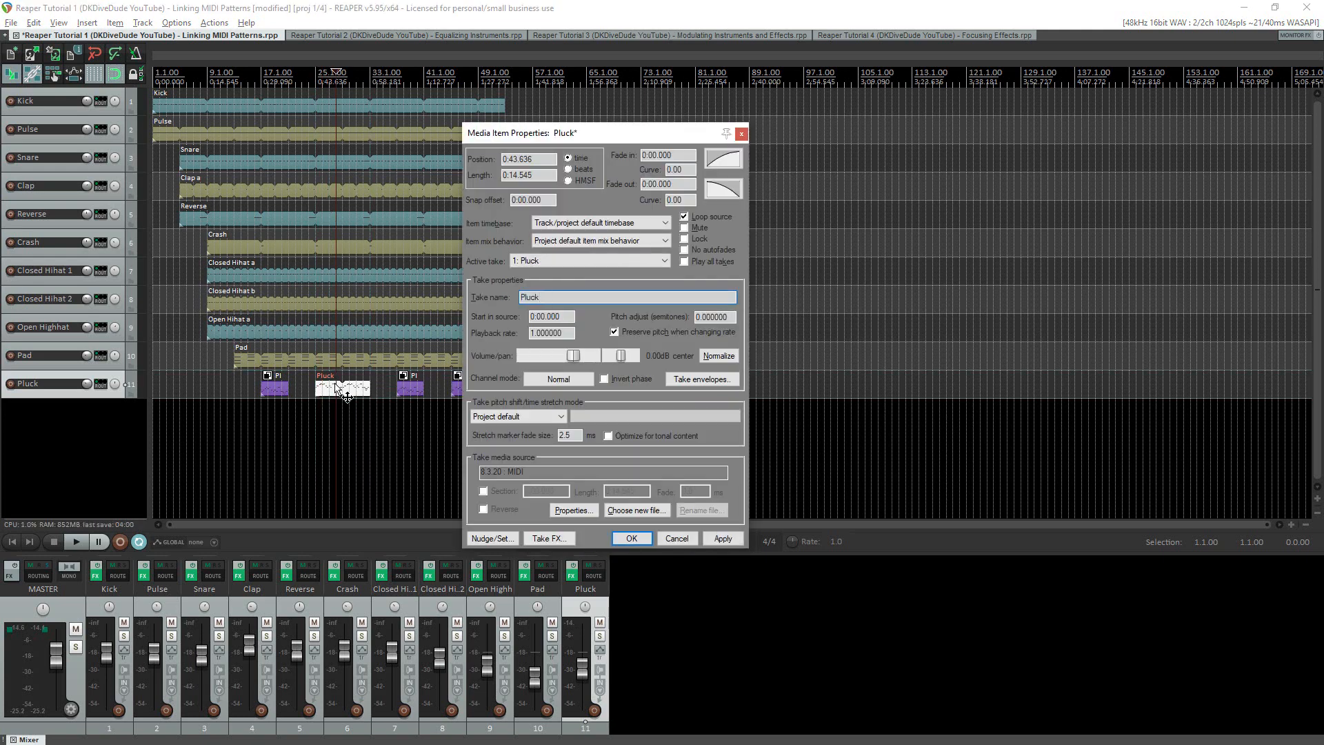
type("C6")
key("Return")
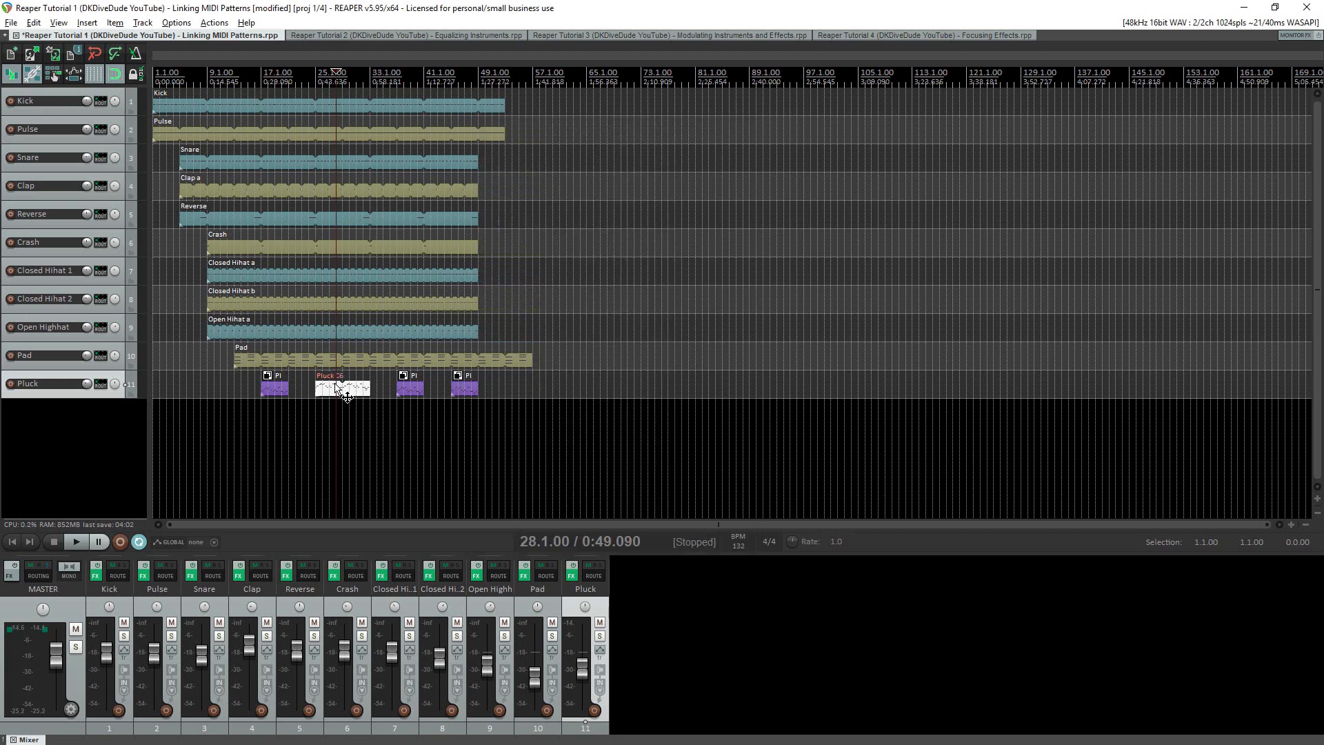
Step: Append a distinguishing suffix to the take name of the first pooled Pluck item at 17.1.00
left_click(279, 388)
key("F2")
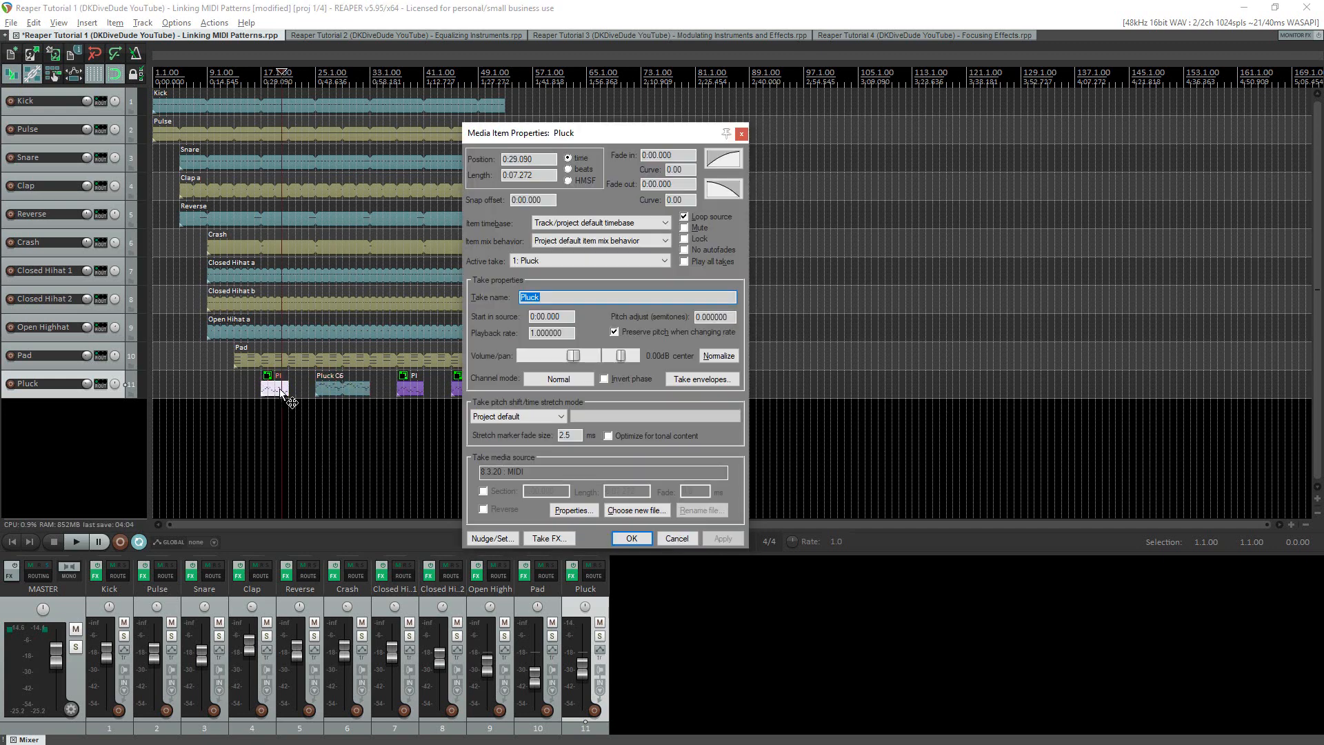
key("End")
key("Return")
Step: Play the arrangement from the start of the first Pluck item to hear the pooled and unpooled patterns
left_click(343, 386)
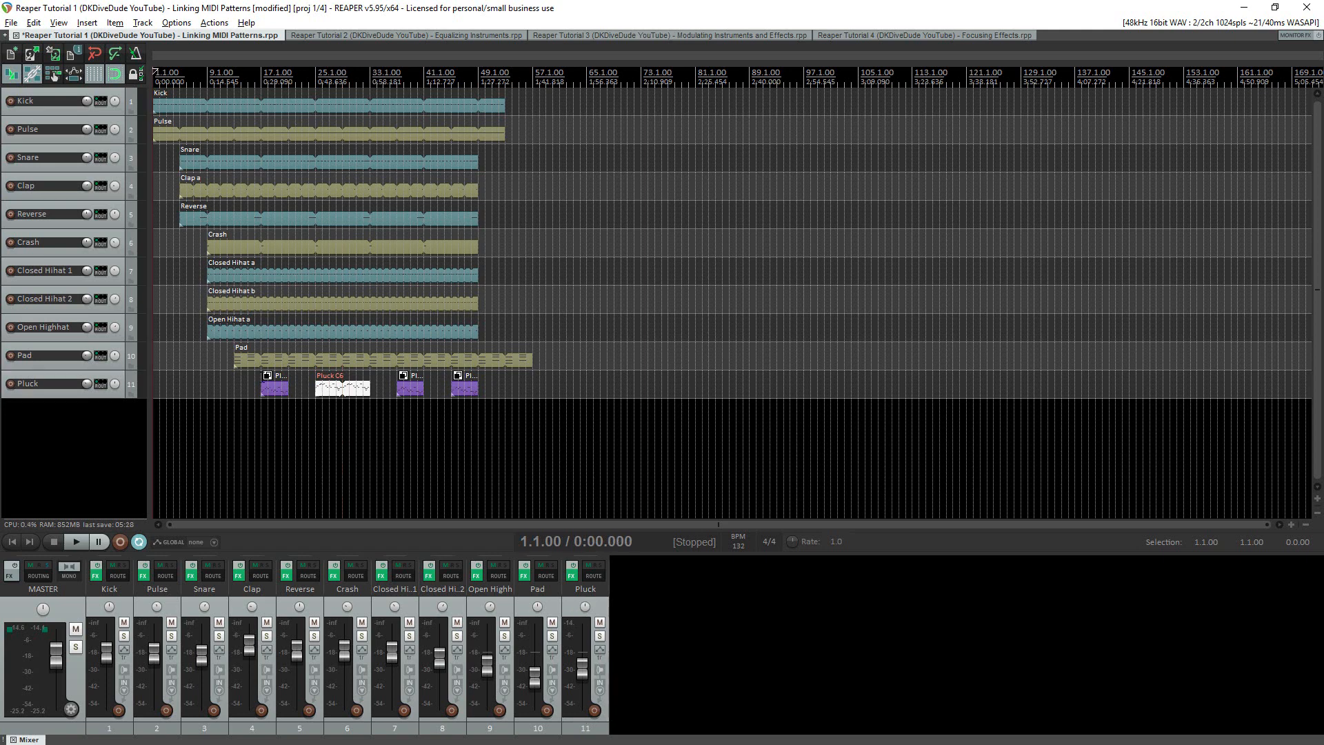
left_click(259, 391)
key("space")
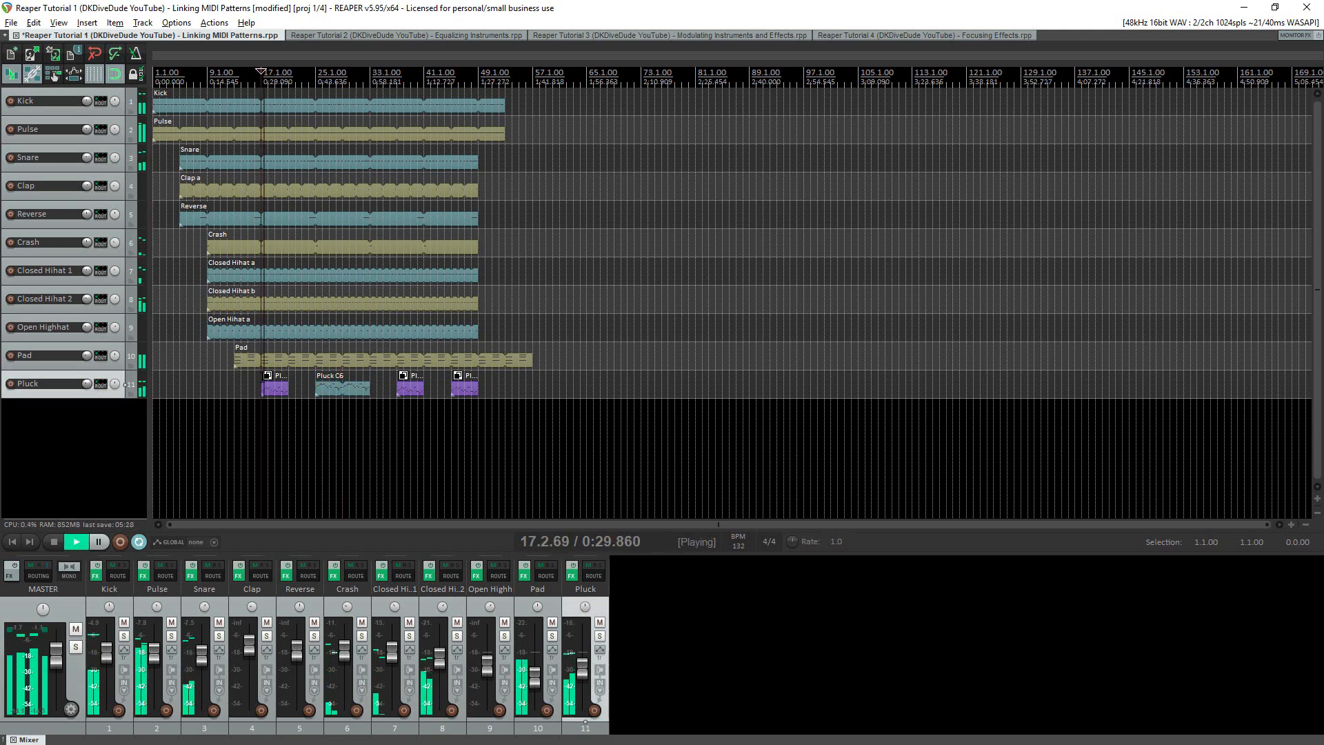